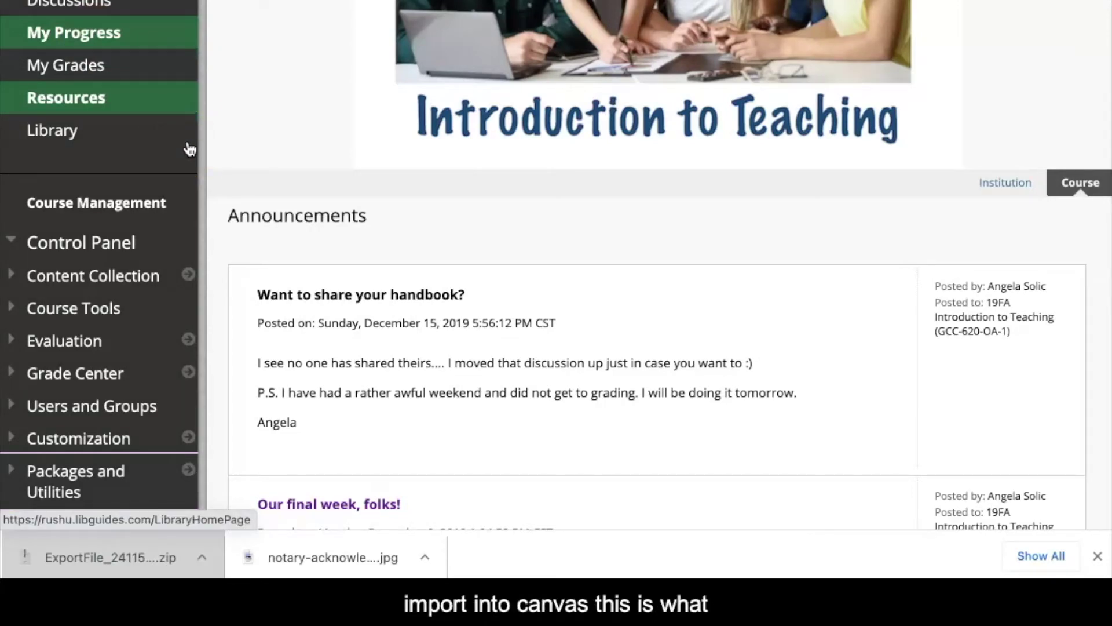
# Open Export/Archive Course from Packages and Utilities and begin a new export package.
pyautogui.scroll(-3, 186, 144)
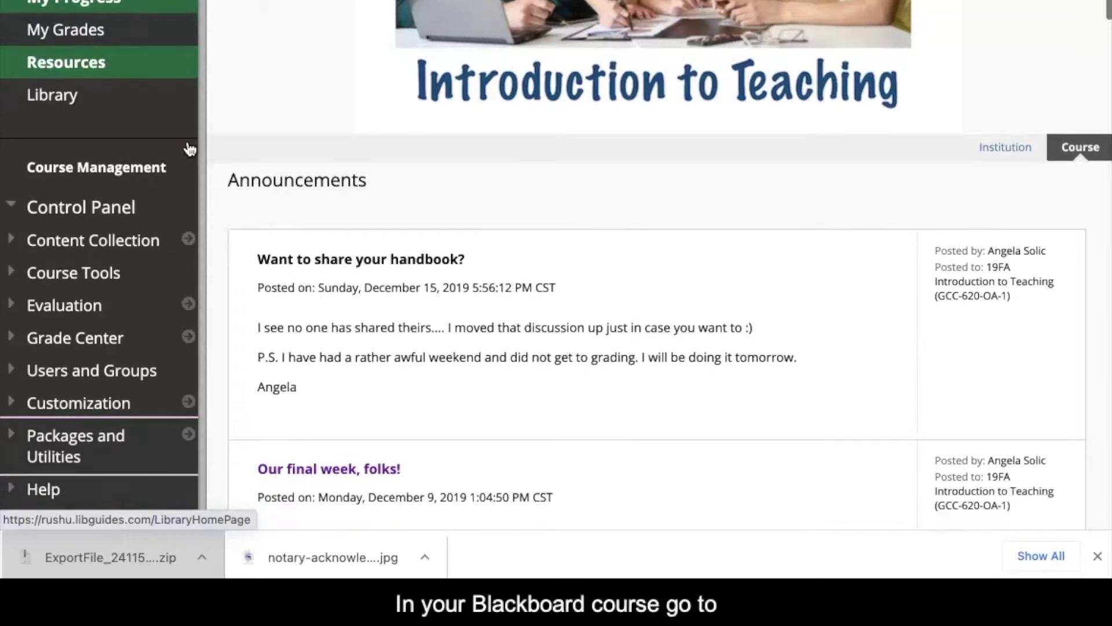
pyautogui.click(69, 293)
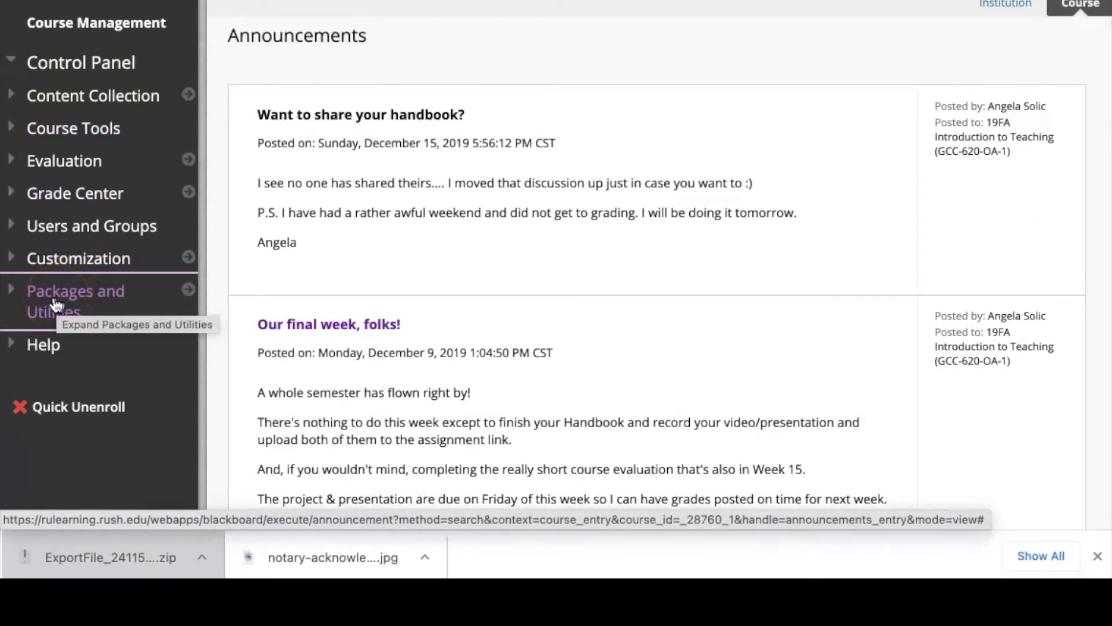
pyautogui.click(56, 304)
pyautogui.scroll(-3, 57, 304)
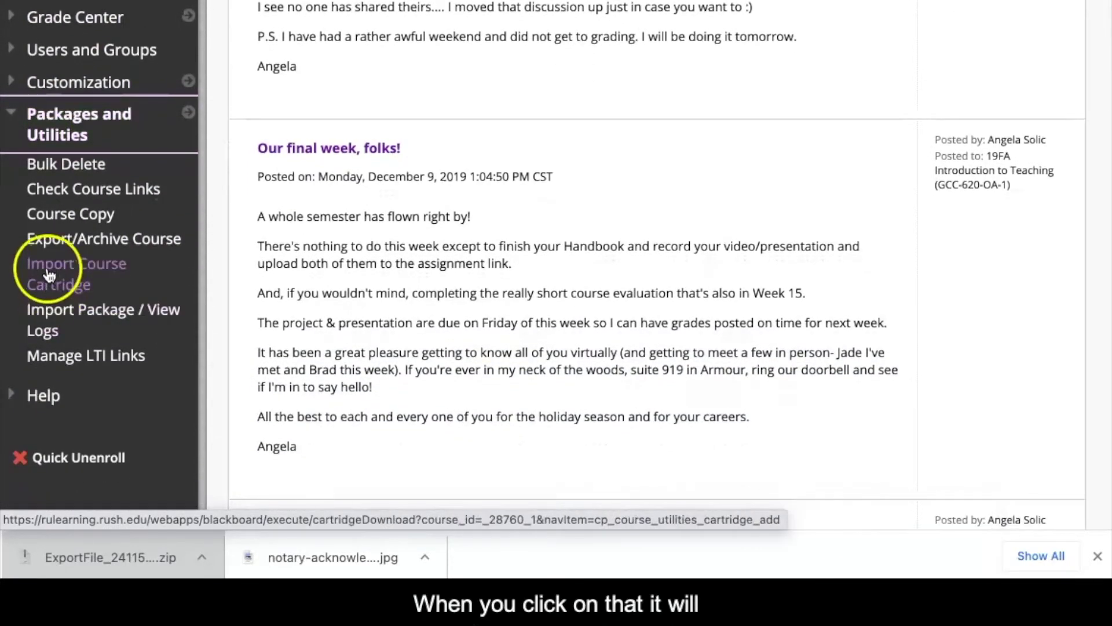
pyautogui.click(51, 246)
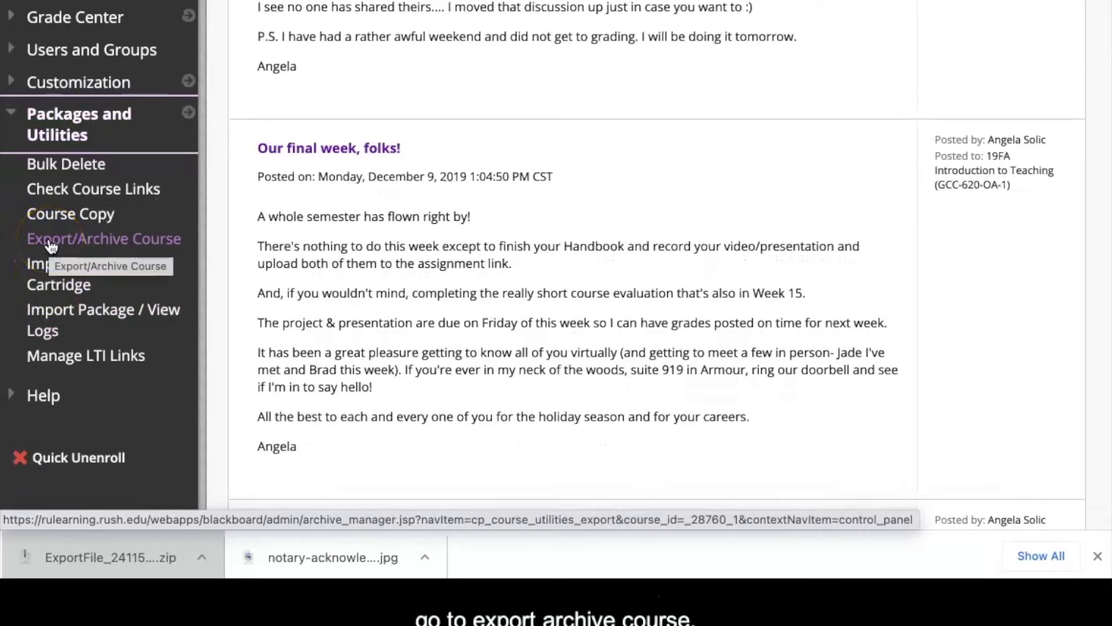
pyautogui.click(51, 246)
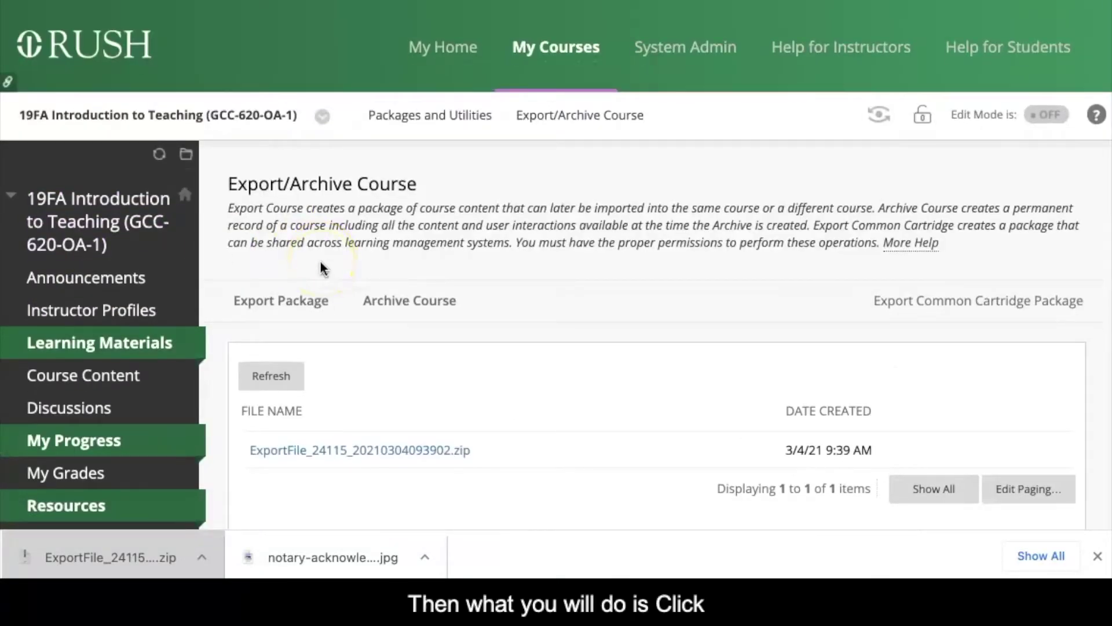
pyautogui.click(278, 305)
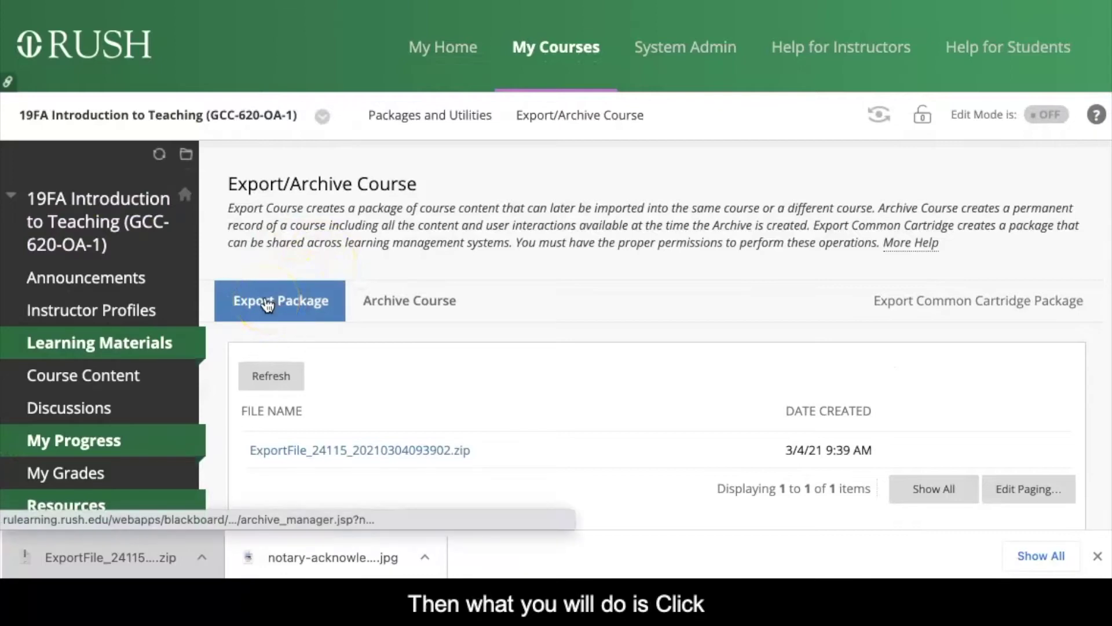
# Select all course materials for the Blackboard export package and submit it.
pyautogui.click(365, 296)
pyautogui.scroll(-6, 390, 288)
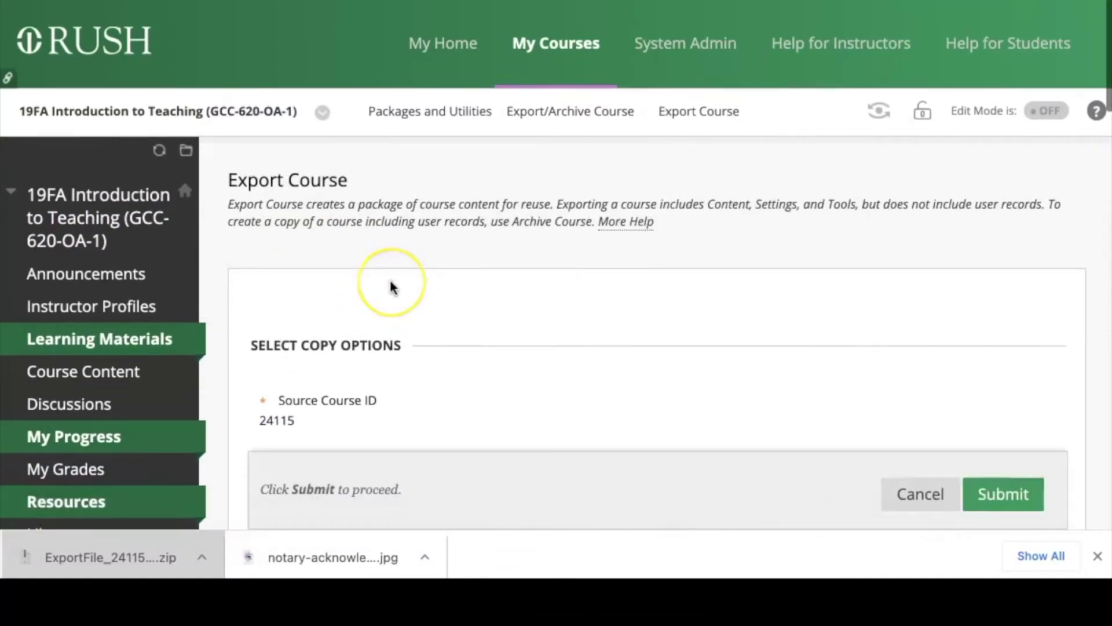
pyautogui.scroll(-5, 392, 287)
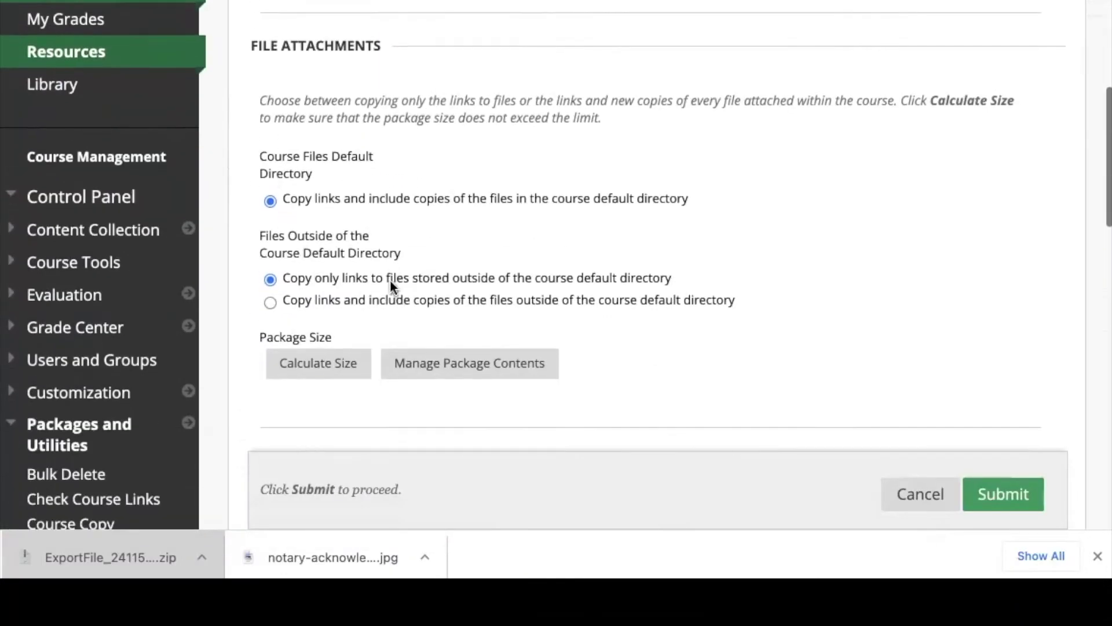
pyautogui.scroll(-5, 391, 282)
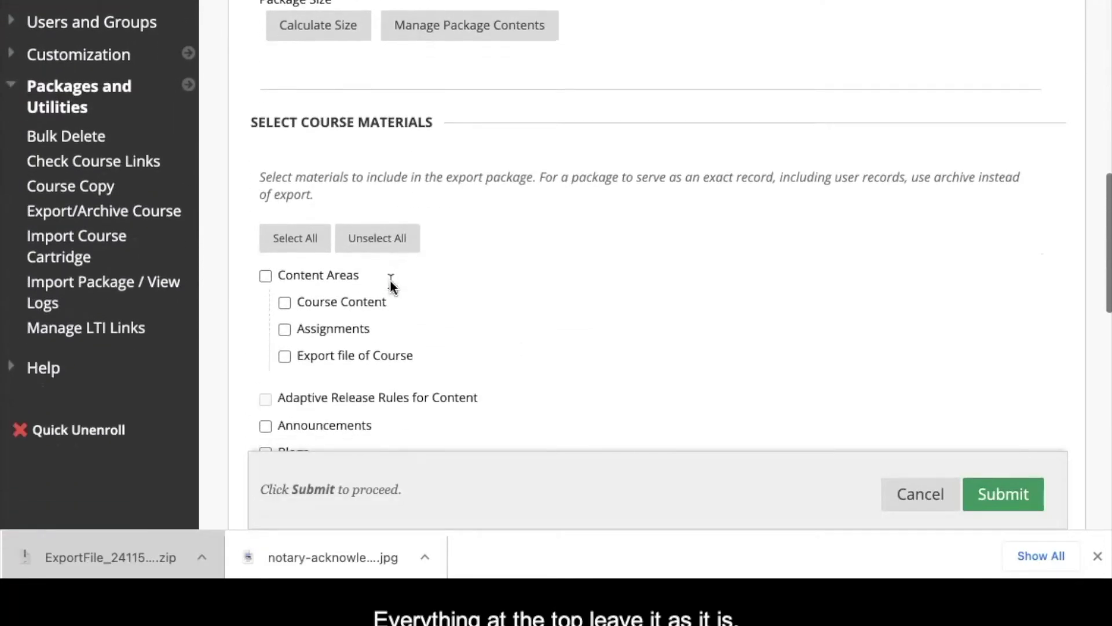
pyautogui.scroll(-2, 391, 284)
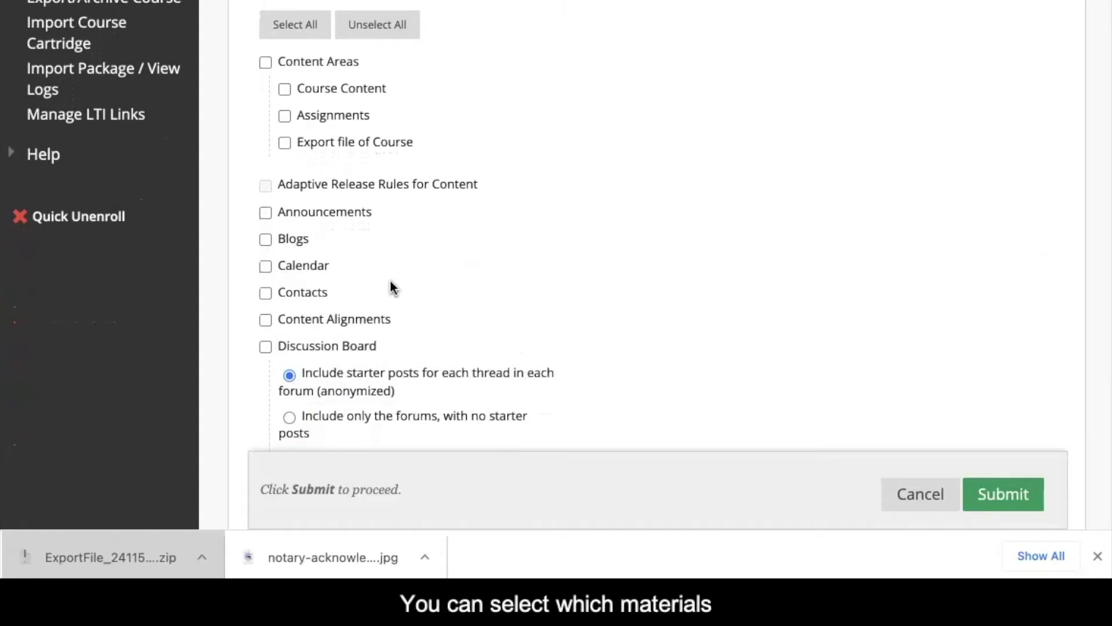
pyautogui.scroll(2, 391, 284)
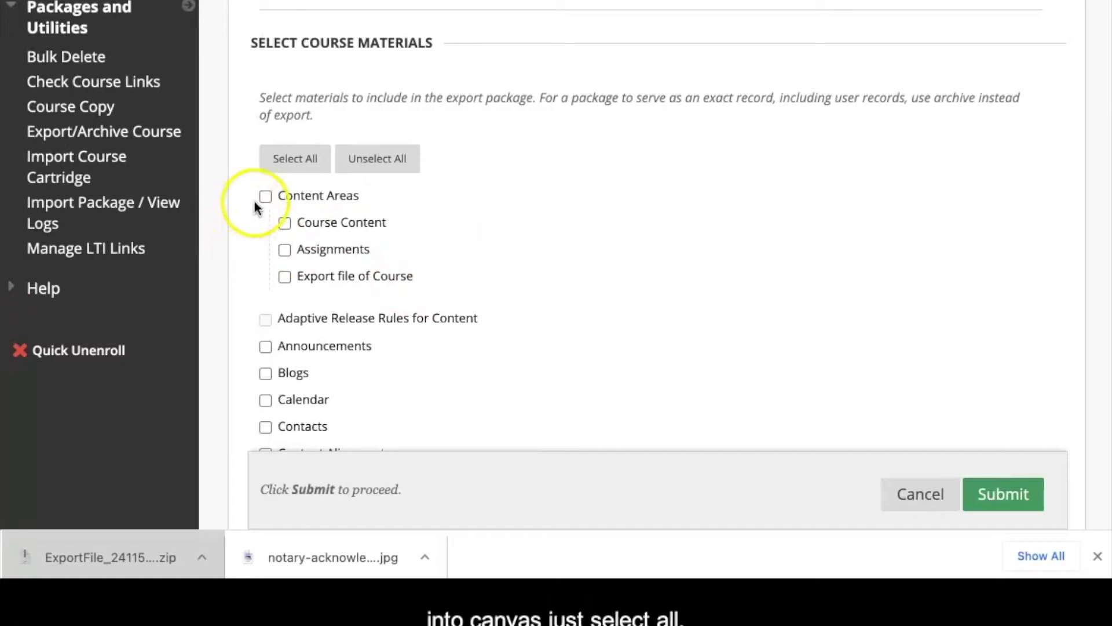
pyautogui.click(283, 160)
pyautogui.scroll(-2, 647, 249)
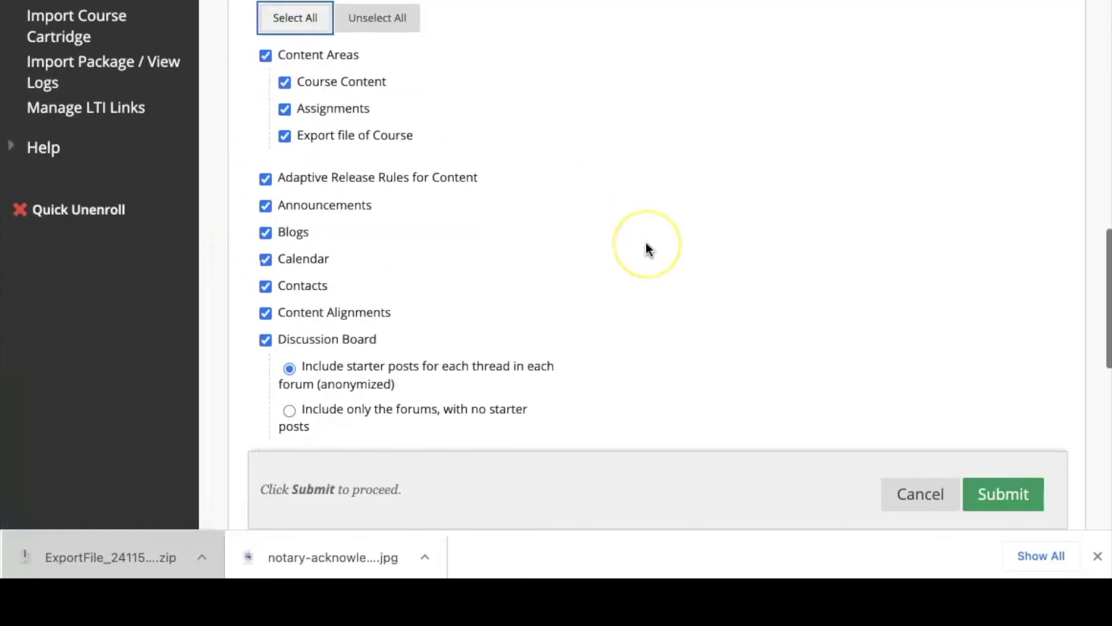
pyautogui.scroll(-9, 647, 249)
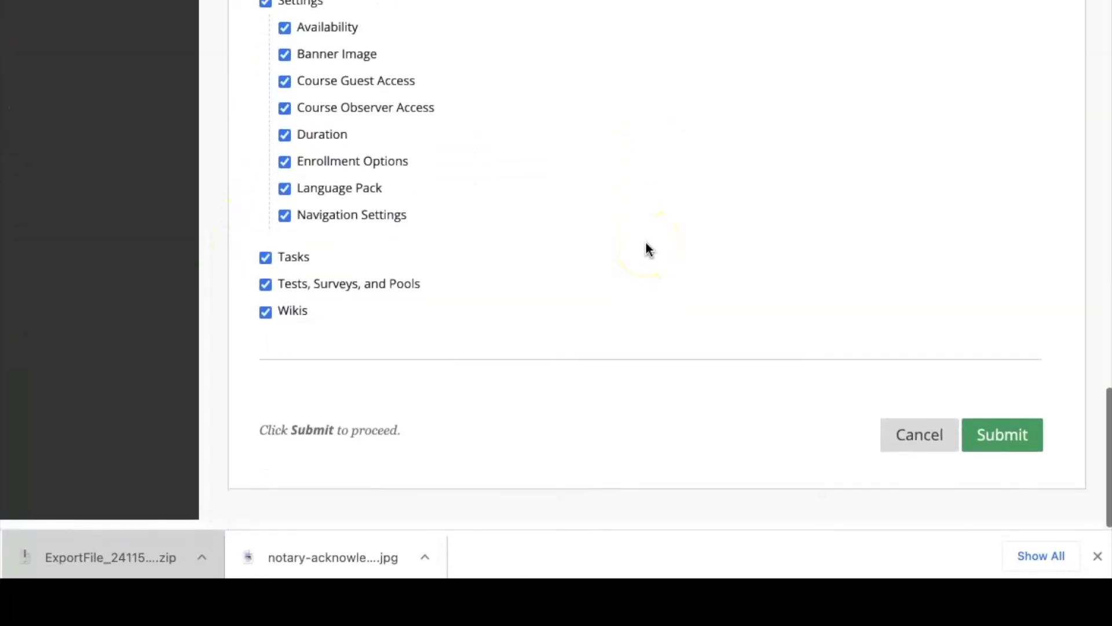
pyautogui.click(998, 443)
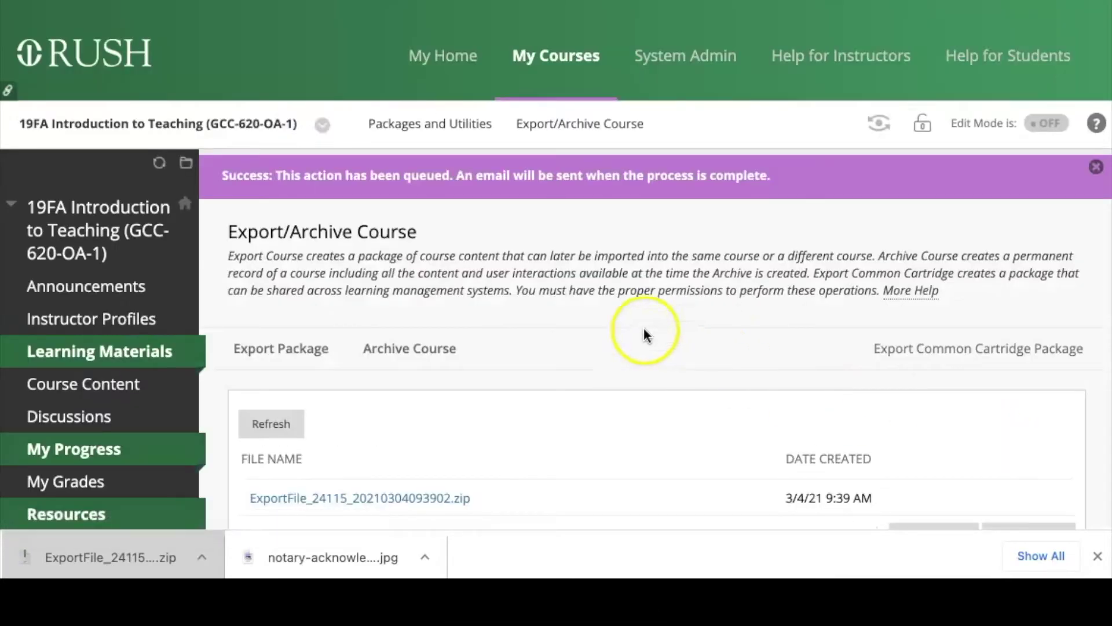
# Download the existing ExportFile zip and show the earlier download in the Downloads folder.
pyautogui.scroll(-1, 631, 331)
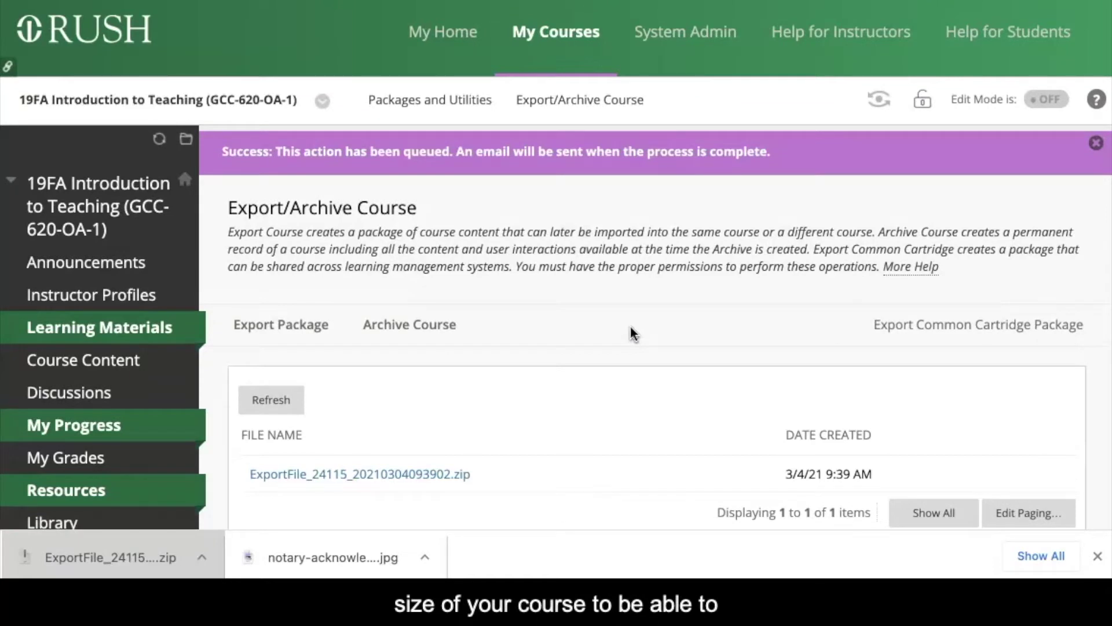
pyautogui.scroll(-3, 633, 334)
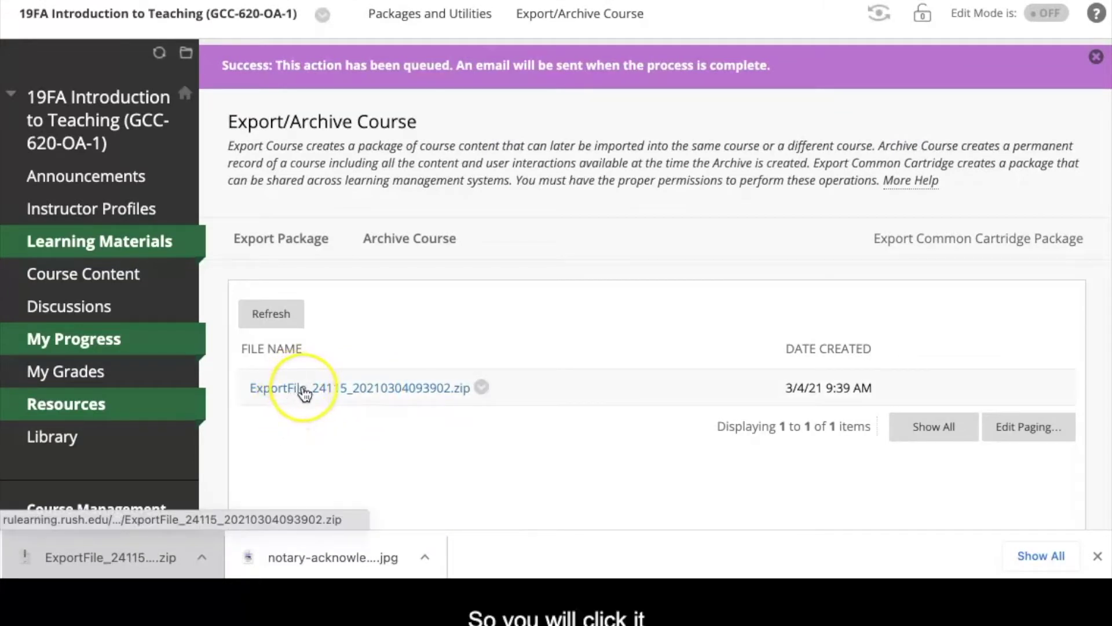
pyautogui.click(303, 391)
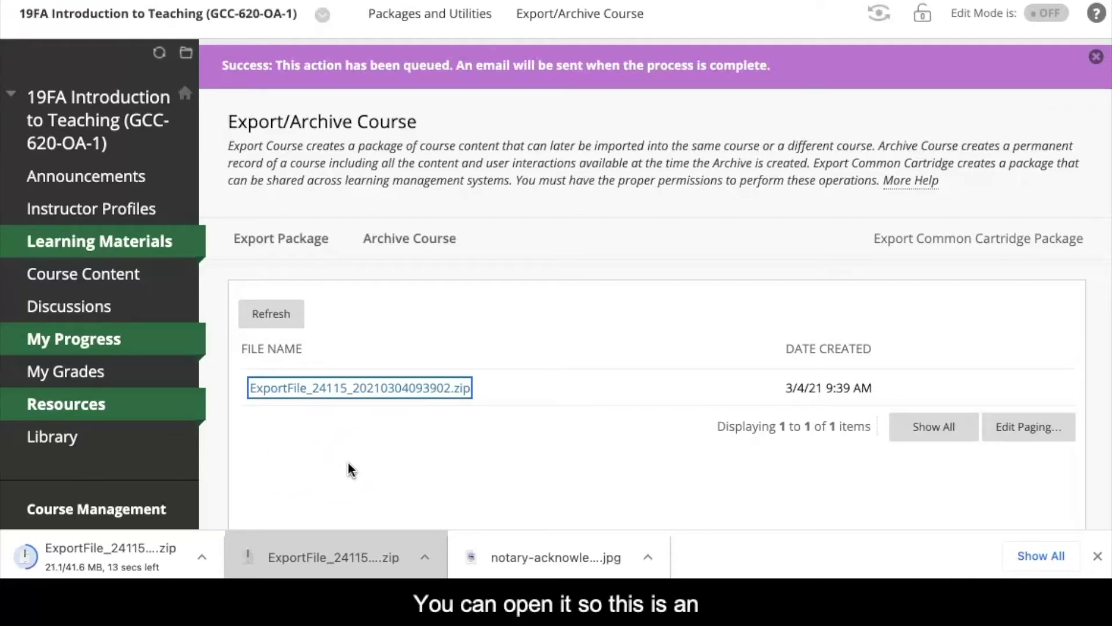
pyautogui.click(315, 545)
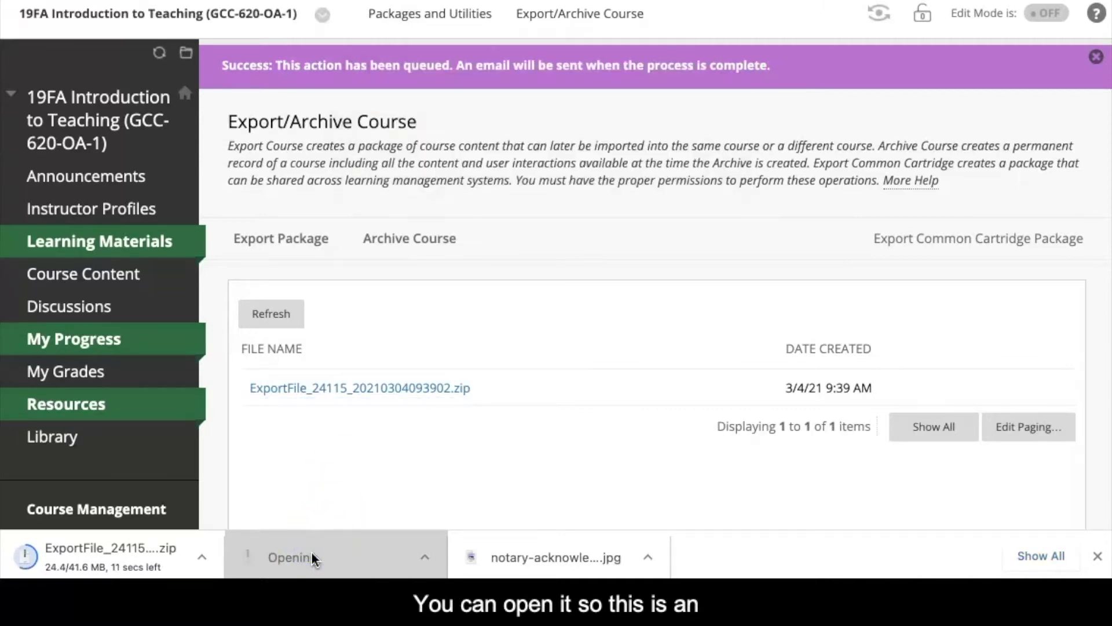
pyautogui.click(380, 110)
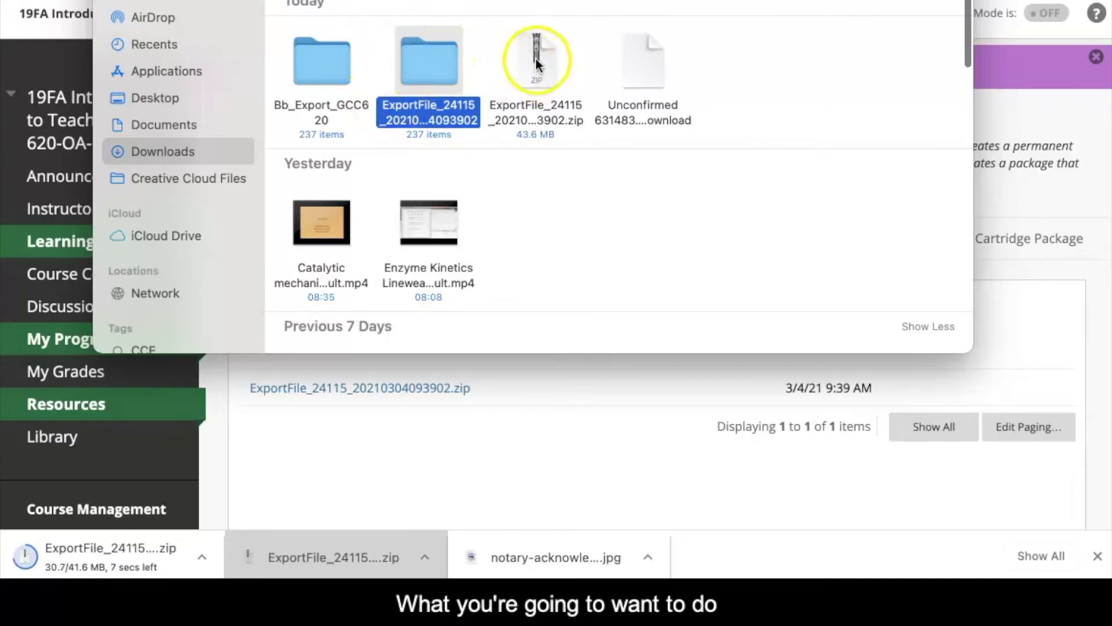
# Rename the ExportFile zip in Finder's Downloads to Bb_export_GCC_620.zip.
pyautogui.click(523, 106)
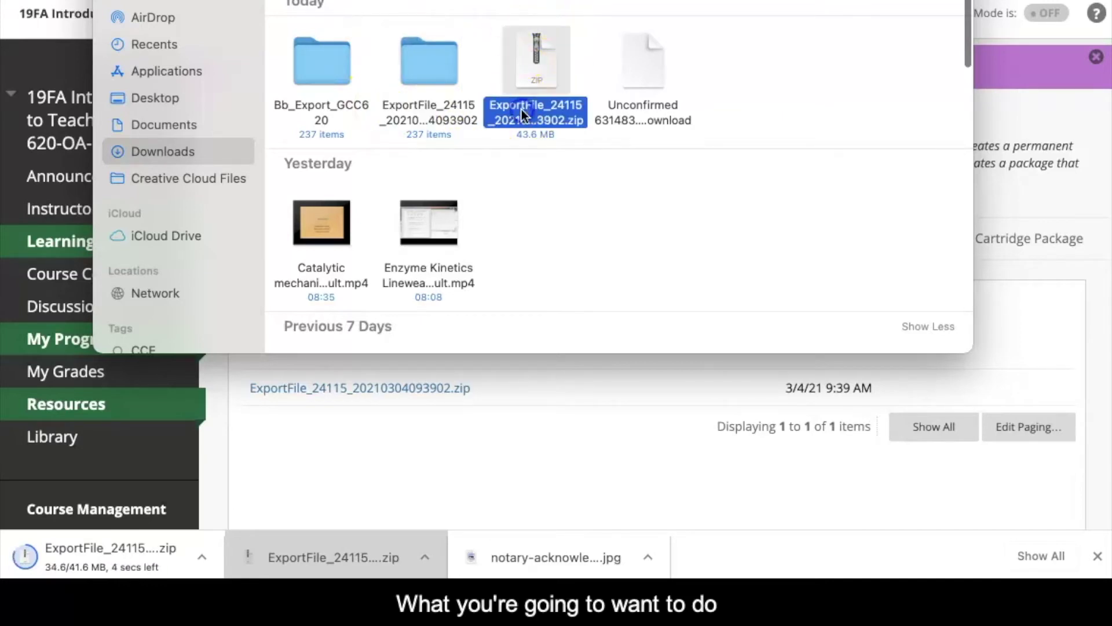
pyautogui.click(521, 109)
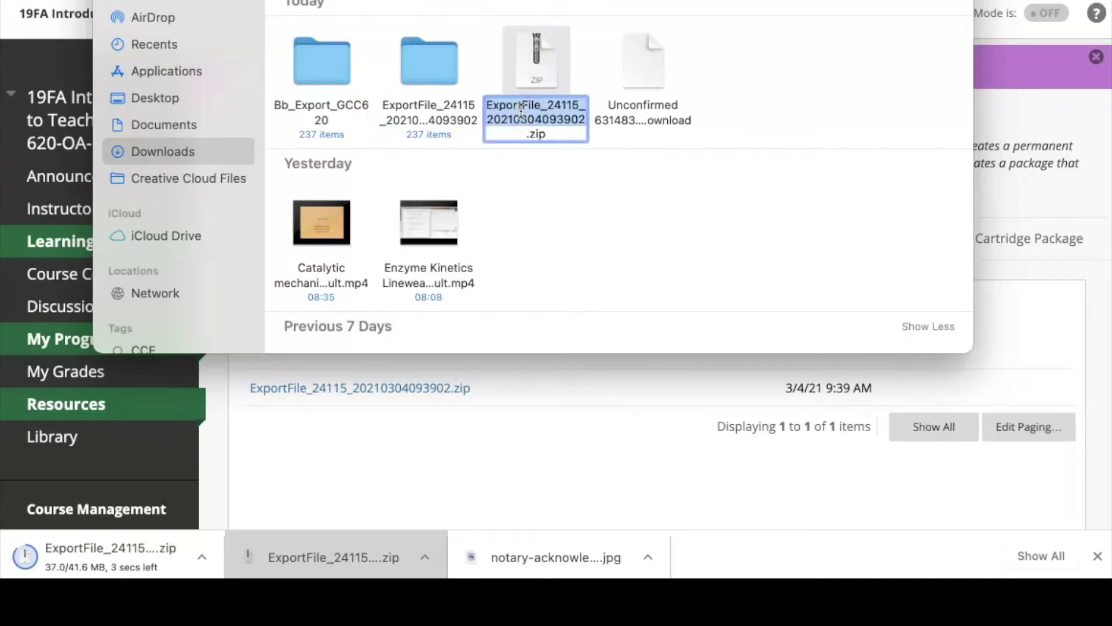
pyautogui.write('Bb_')
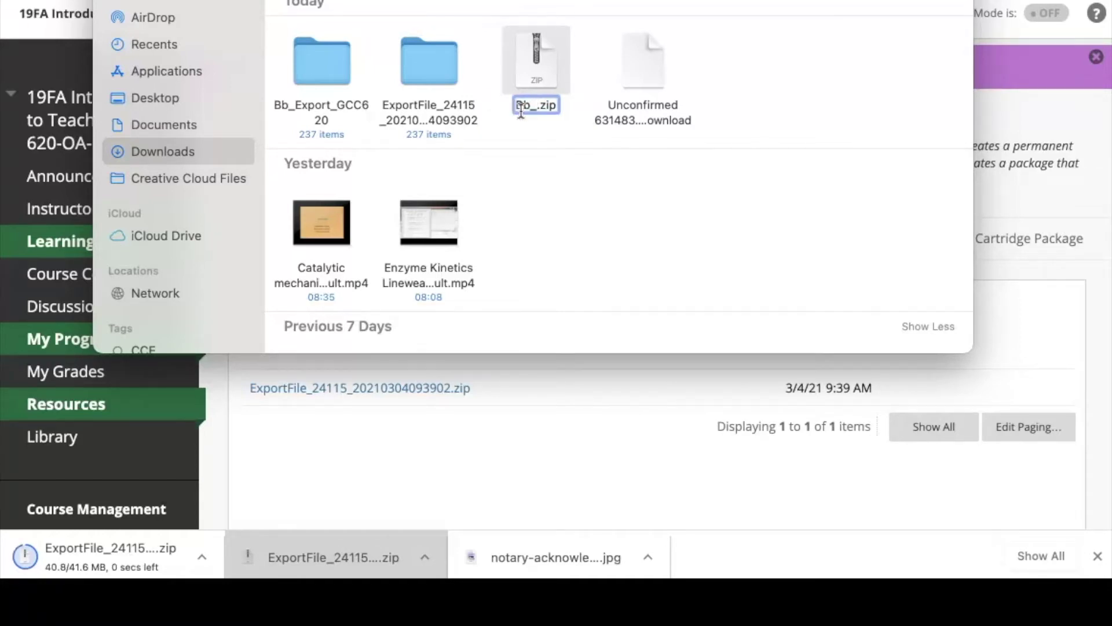
pyautogui.write('export_G')
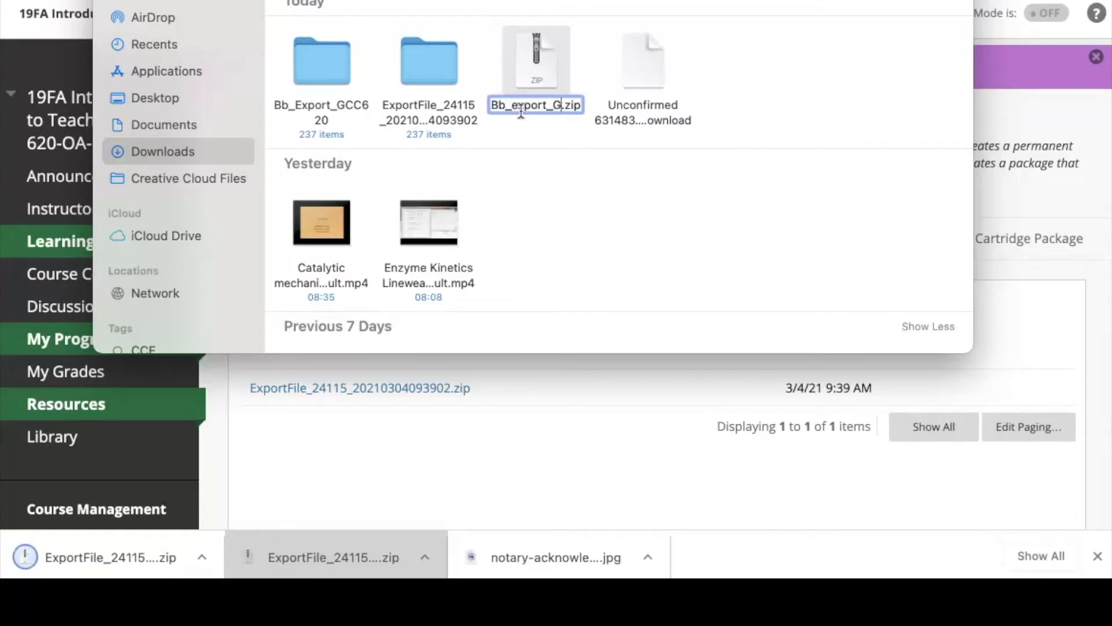
pyautogui.write('C')
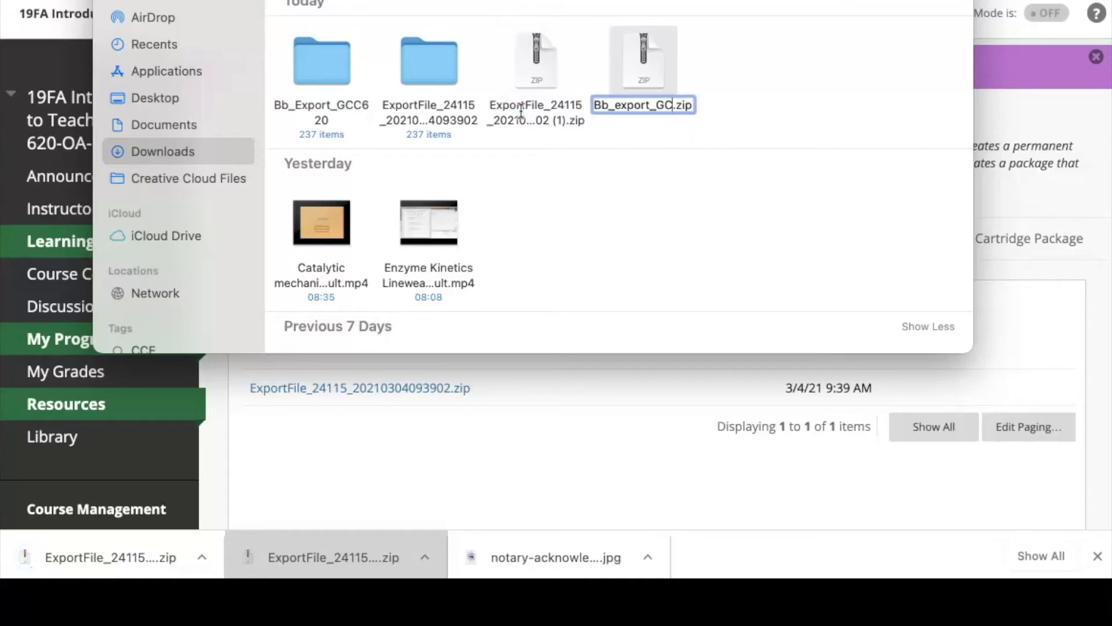
pyautogui.write('C')
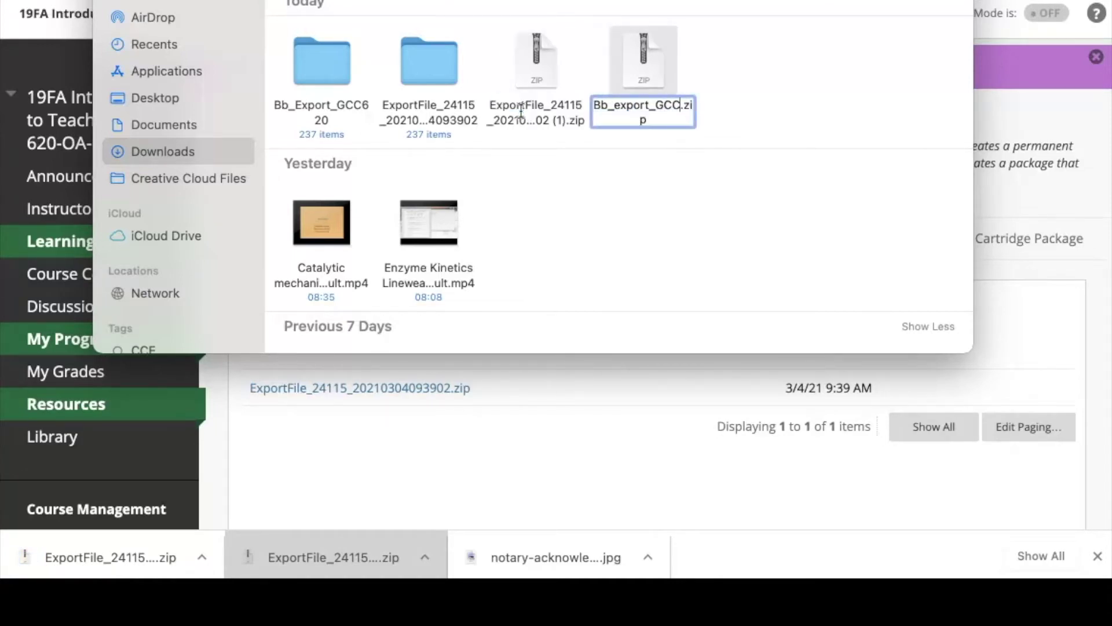
pyautogui.press('BackSpace')
pyautogui.write('_620')
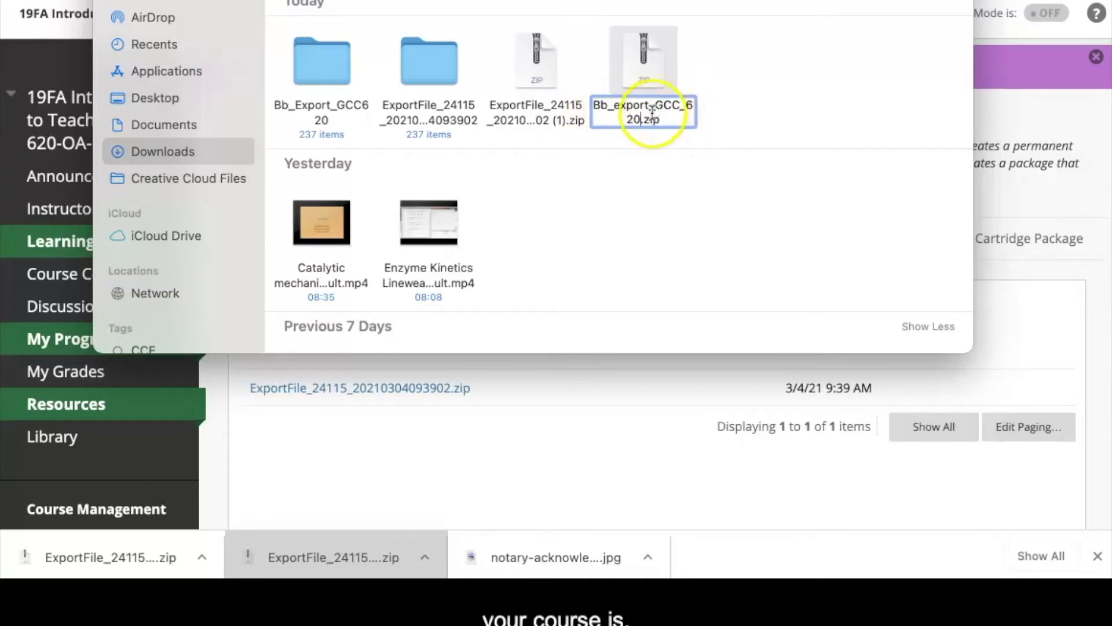
pyautogui.press('Return')
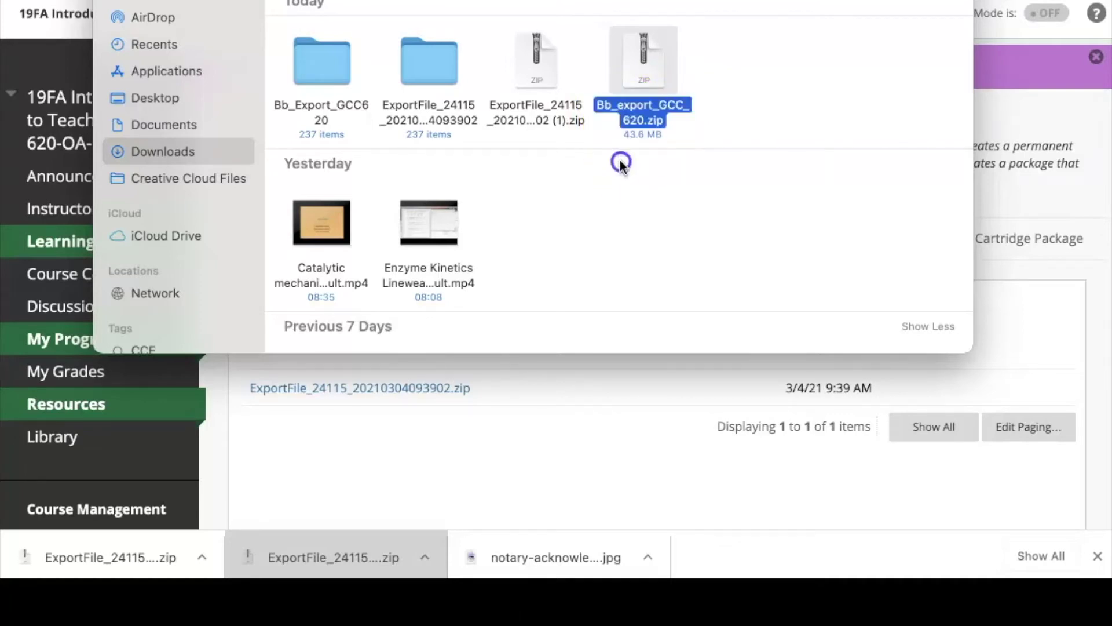
pyautogui.press('Return')
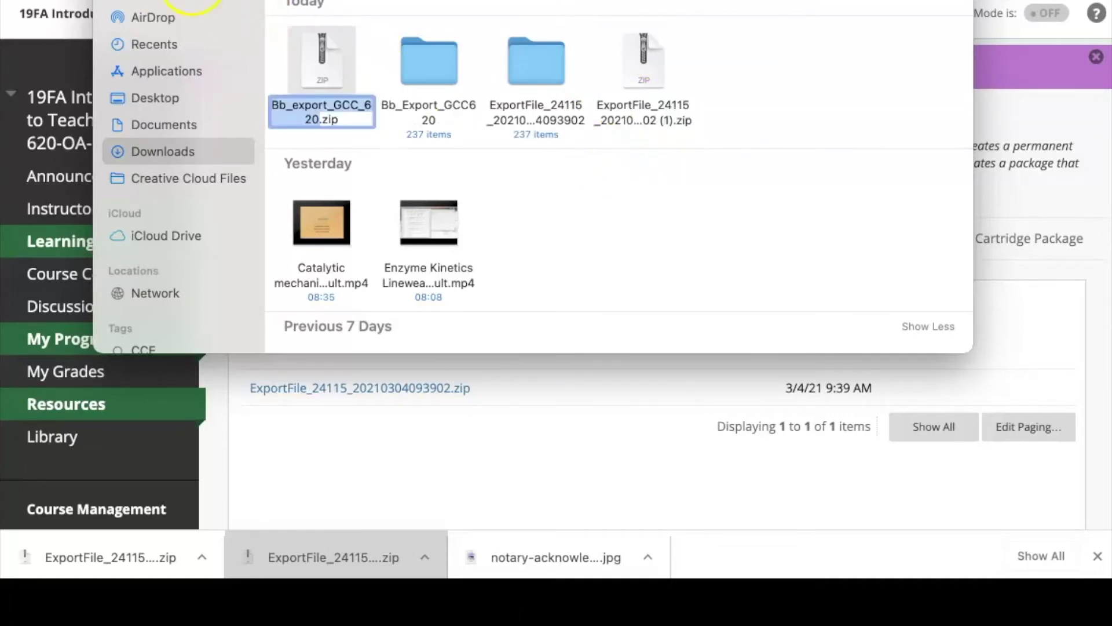
pyautogui.click(266, 29)
# Close the Finder Downloads window and review the course's Modules page in Canvas.
pyautogui.moveTo(320, 0); pyautogui.dragTo(320, 72)
pyautogui.click(115, 95)
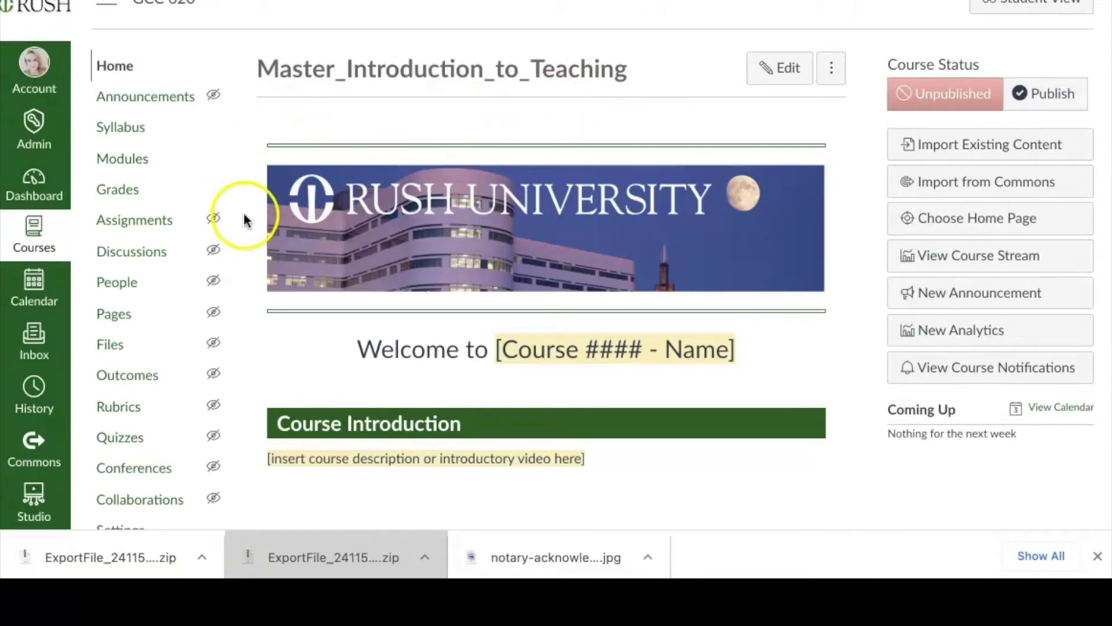
pyautogui.scroll(-2, 245, 221)
pyautogui.scroll(2, 245, 221)
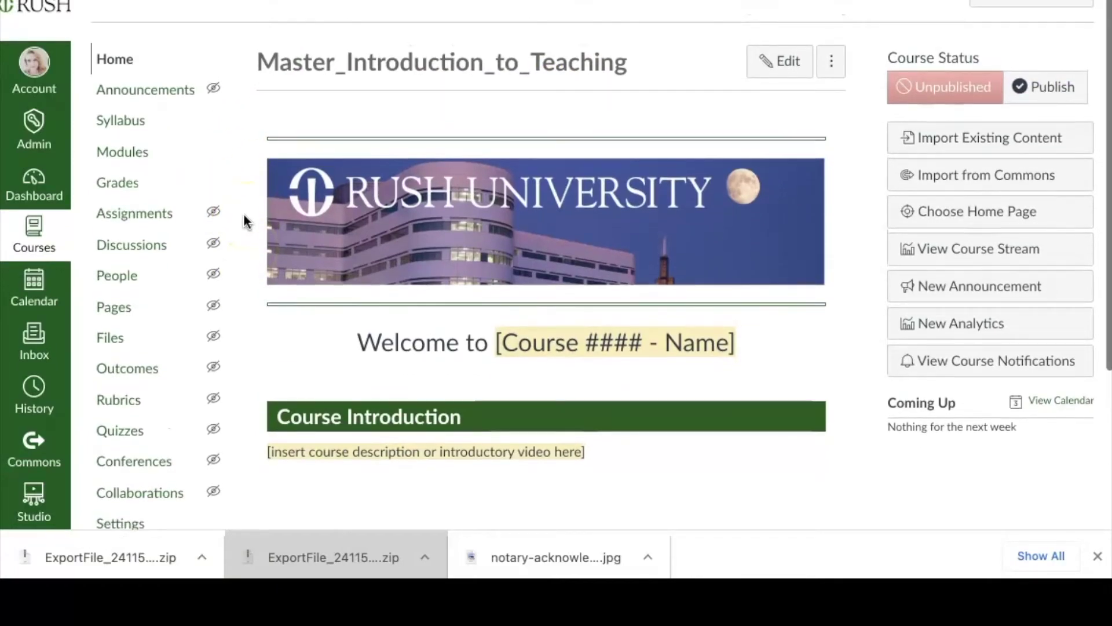
pyautogui.click(132, 159)
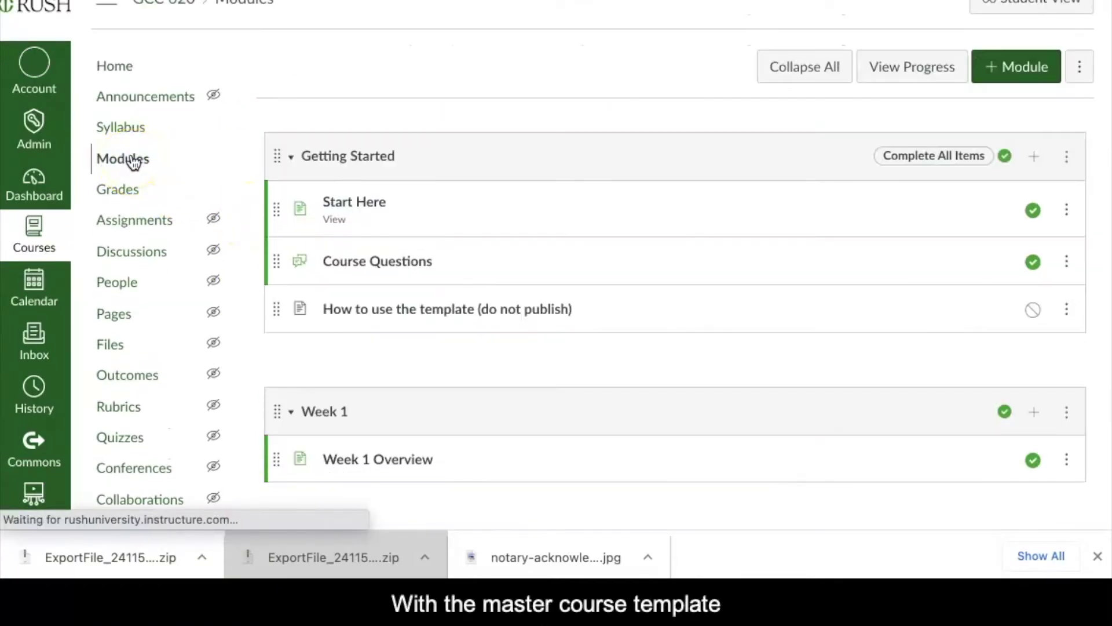
# Go to the course Settings and choose to import course content.
pyautogui.scroll(-7, 253, 271)
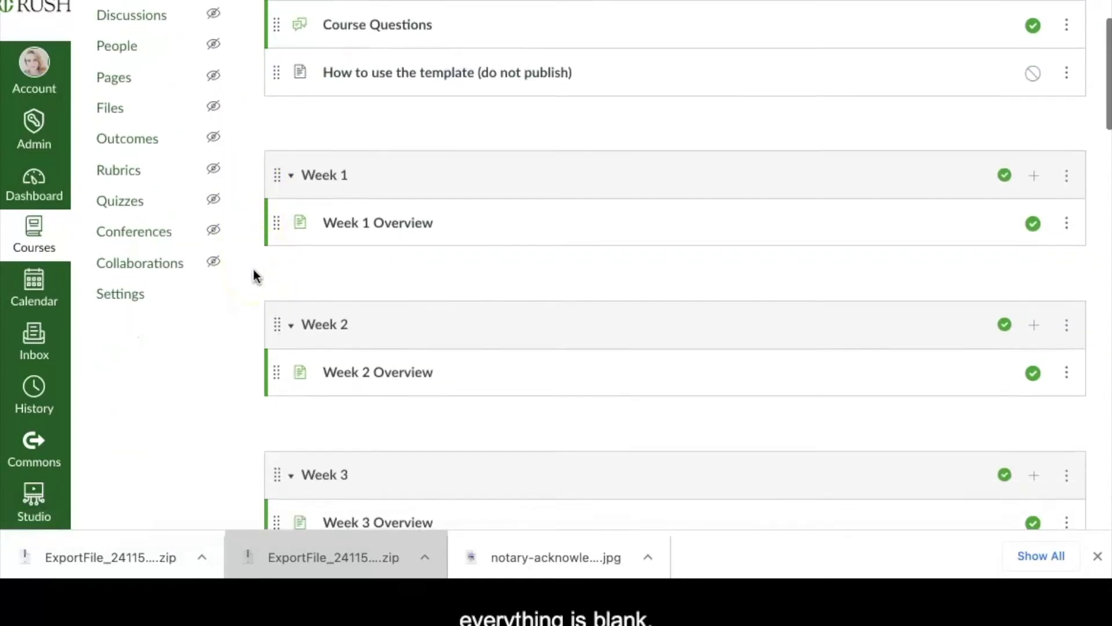
pyautogui.scroll(6, 259, 331)
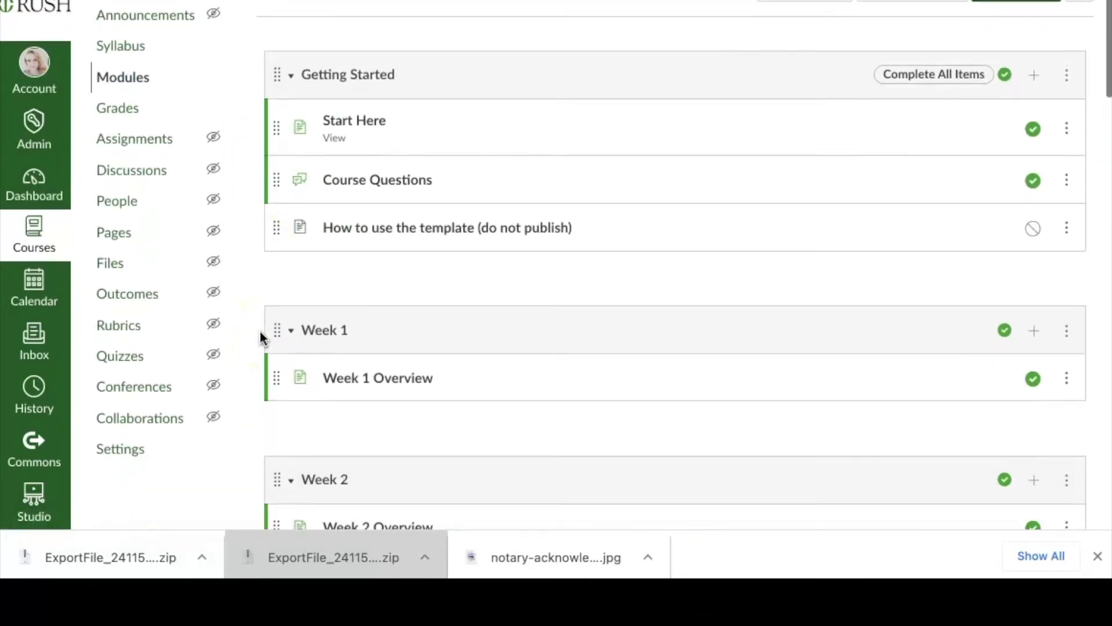
pyautogui.click(117, 453)
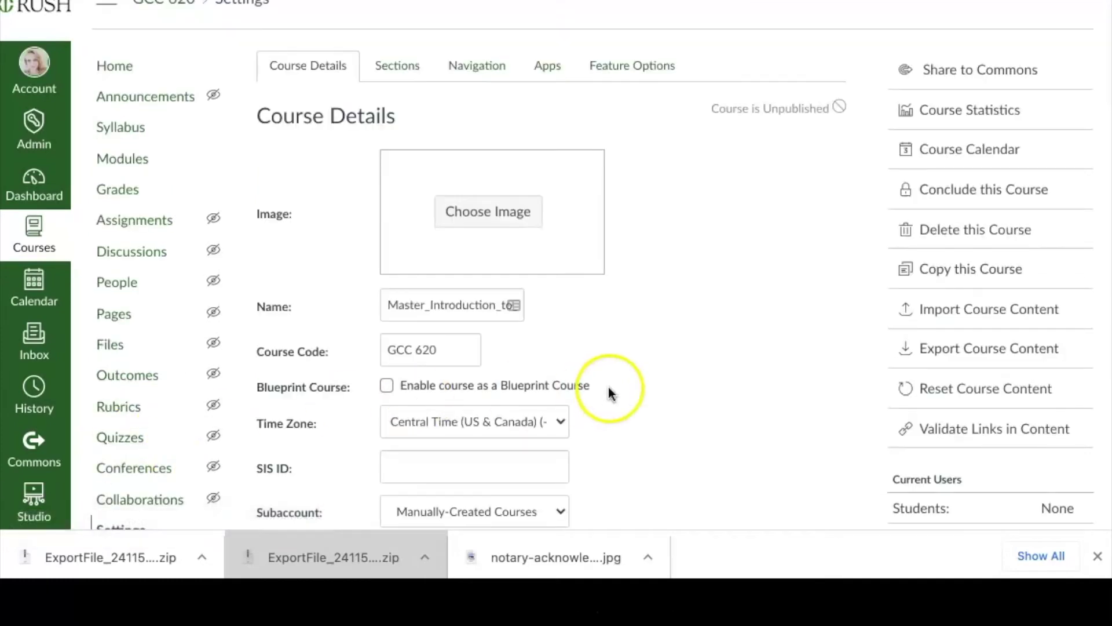
pyautogui.click(942, 310)
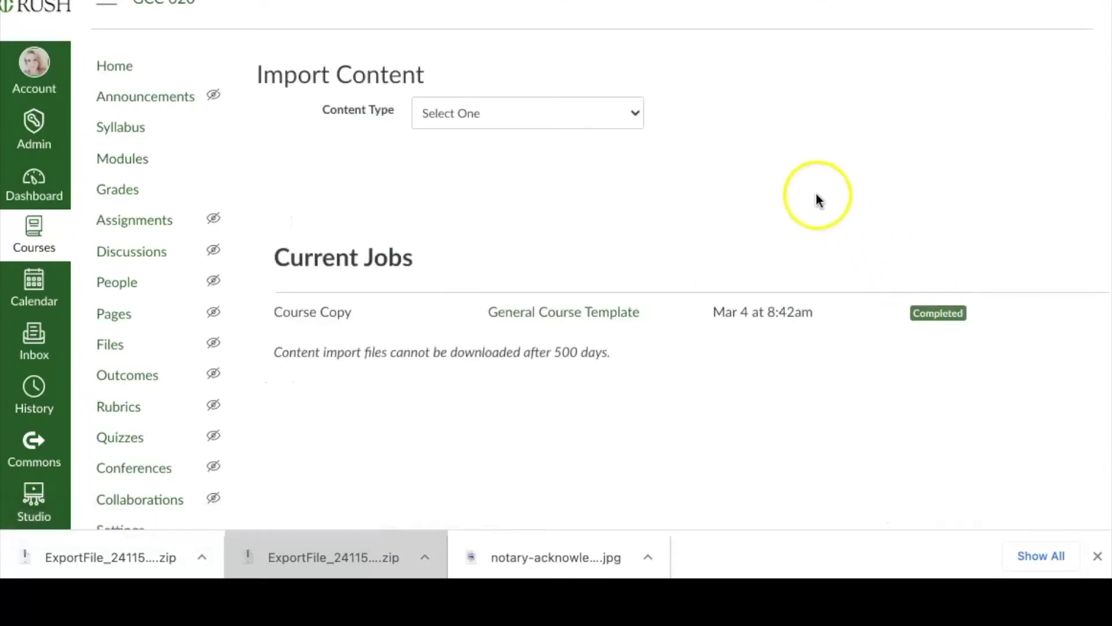
# Set Content Type to Blackboard 6/7/8/9 export .zip file and attach Bb_export_GCC_620.zip from Downloads.
pyautogui.click(638, 114)
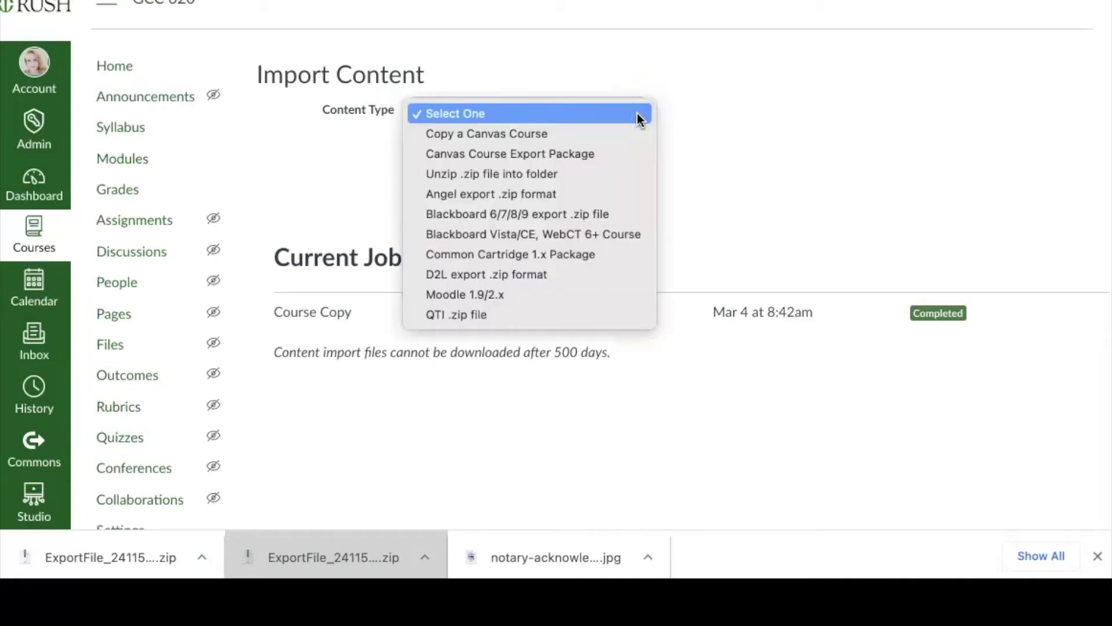
pyautogui.moveTo(620, 138); pyautogui.dragTo(475, 215)
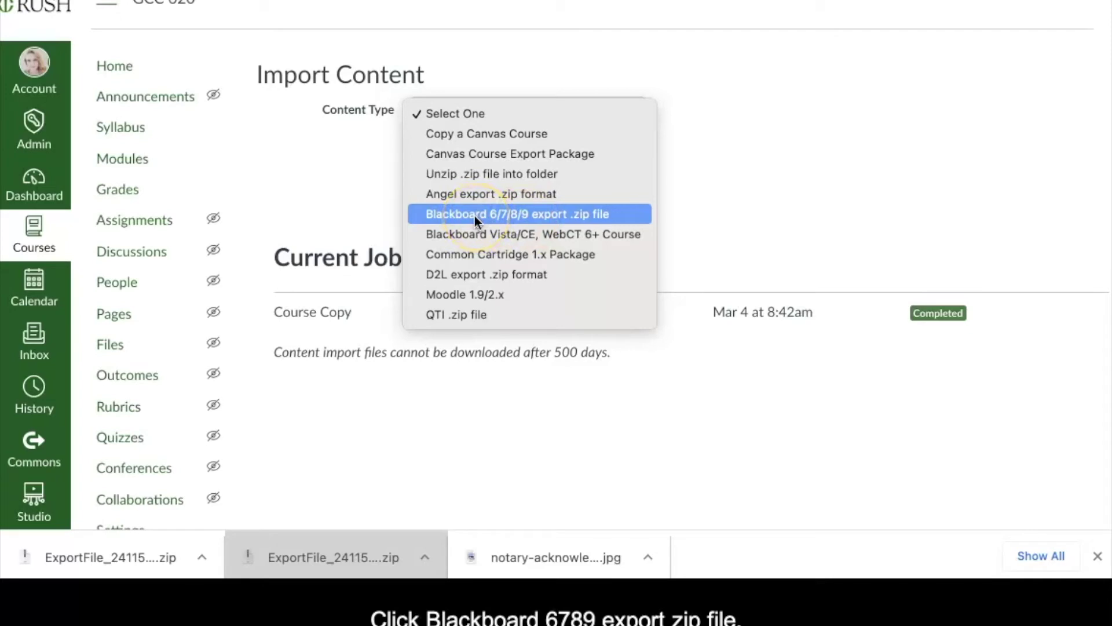
pyautogui.click(474, 216)
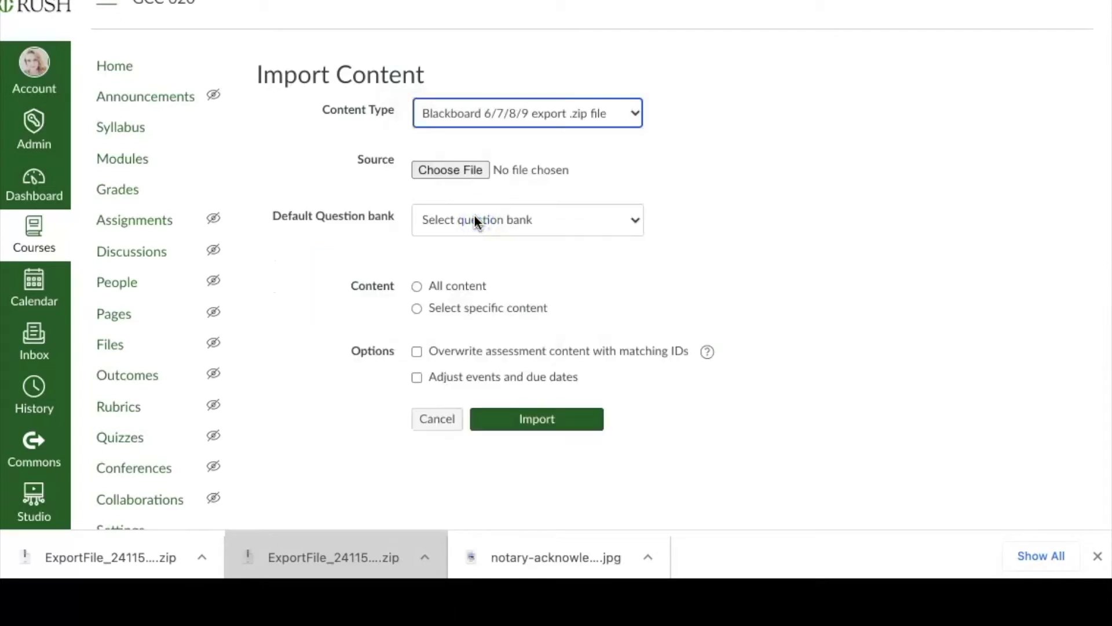
pyautogui.click(433, 171)
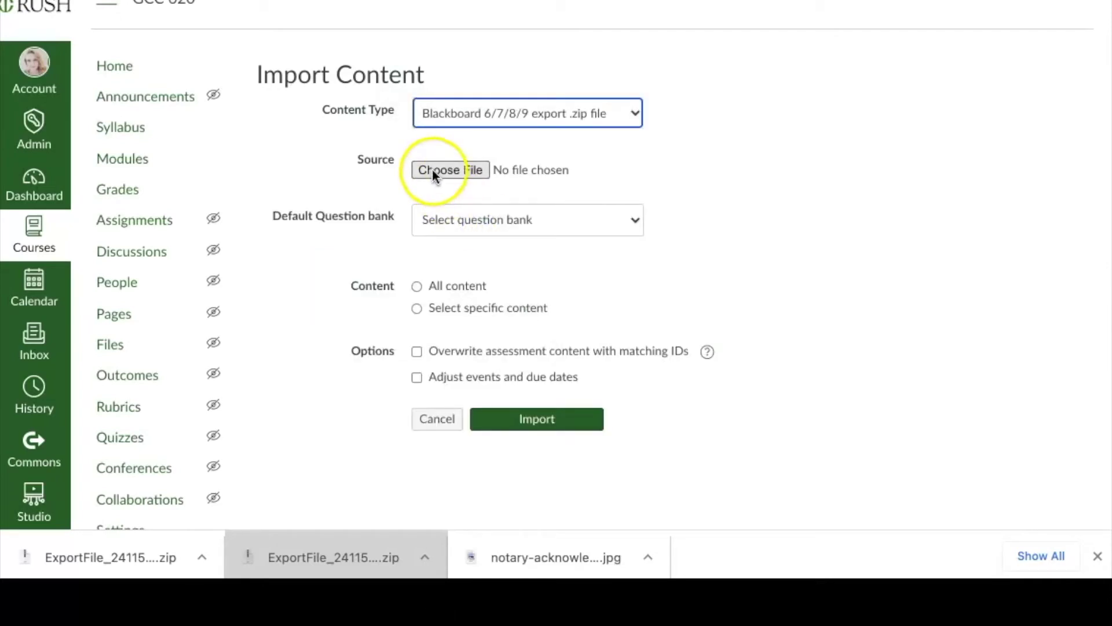
pyautogui.click(433, 170)
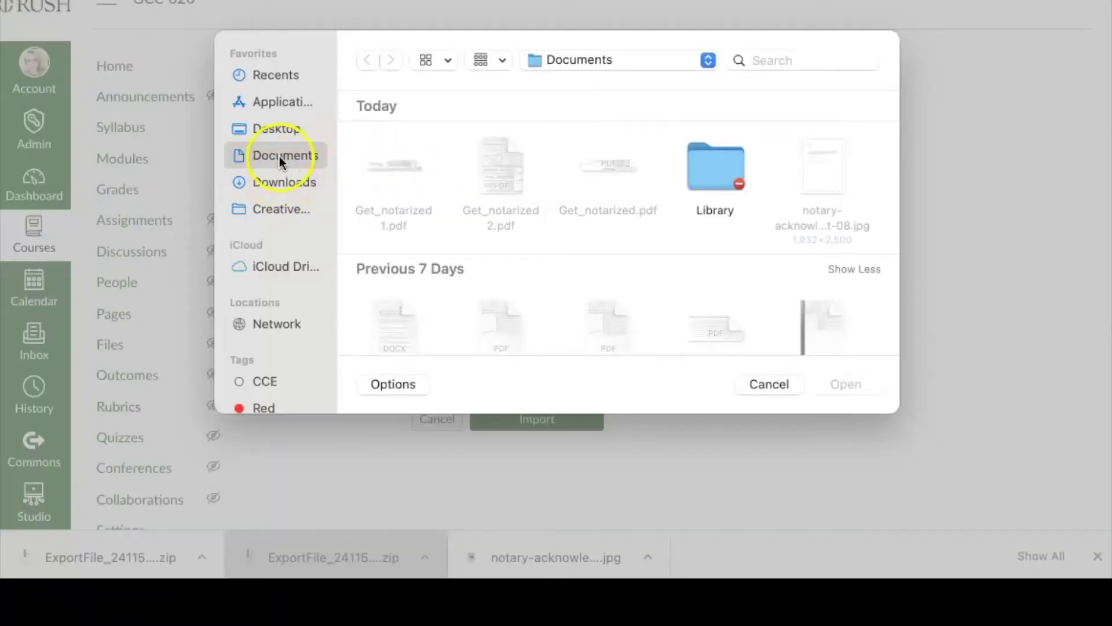
pyautogui.click(283, 183)
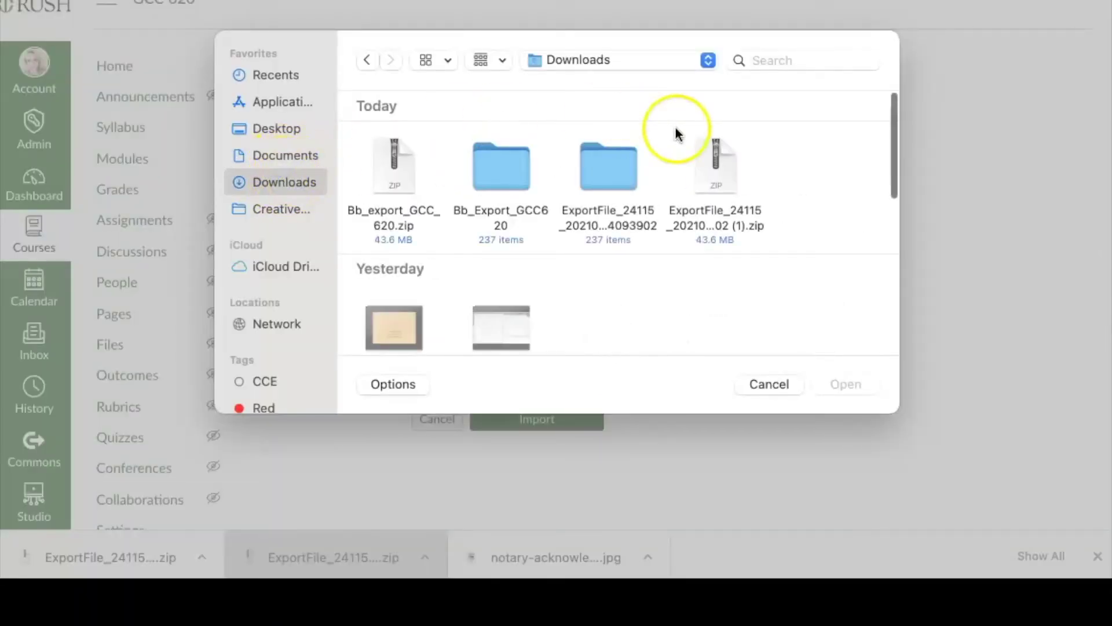
pyautogui.doubleClick(395, 163)
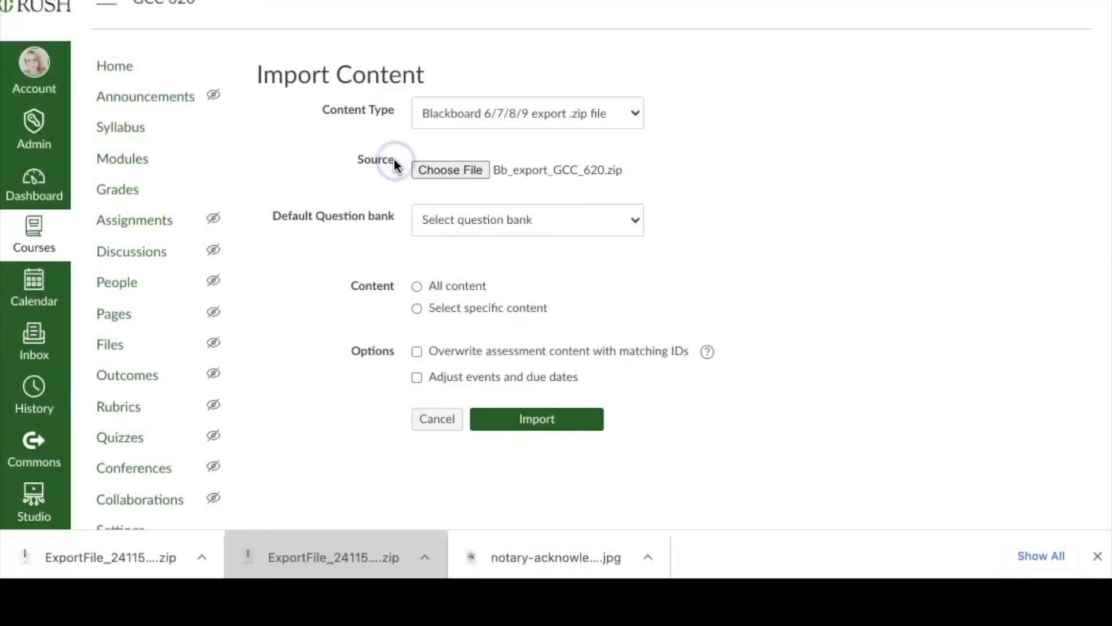
# Import all content from Bb_export_GCC_620.zip rather than specific content, and start the import.
pyautogui.scroll(-2, 830, 227)
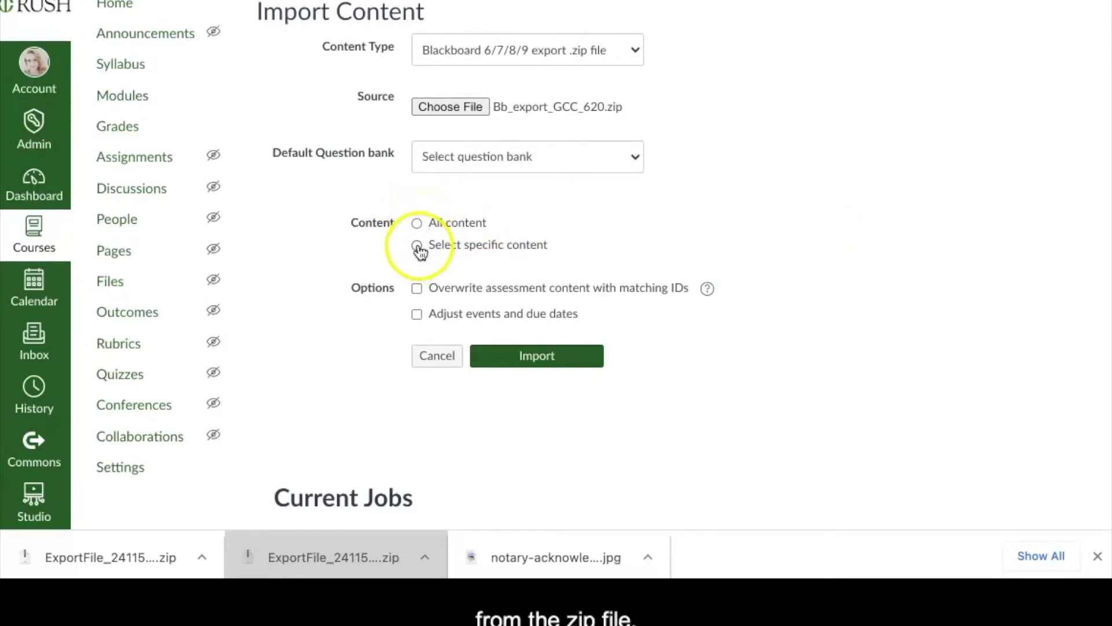
pyautogui.click(418, 247)
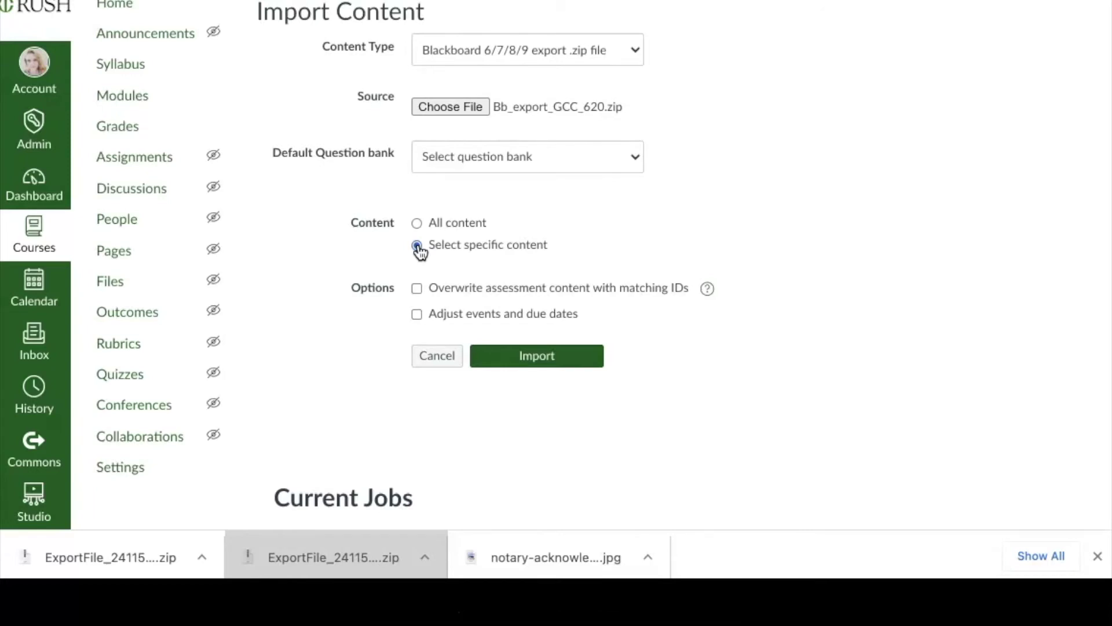
pyautogui.click(418, 225)
pyautogui.scroll(-1, 378, 352)
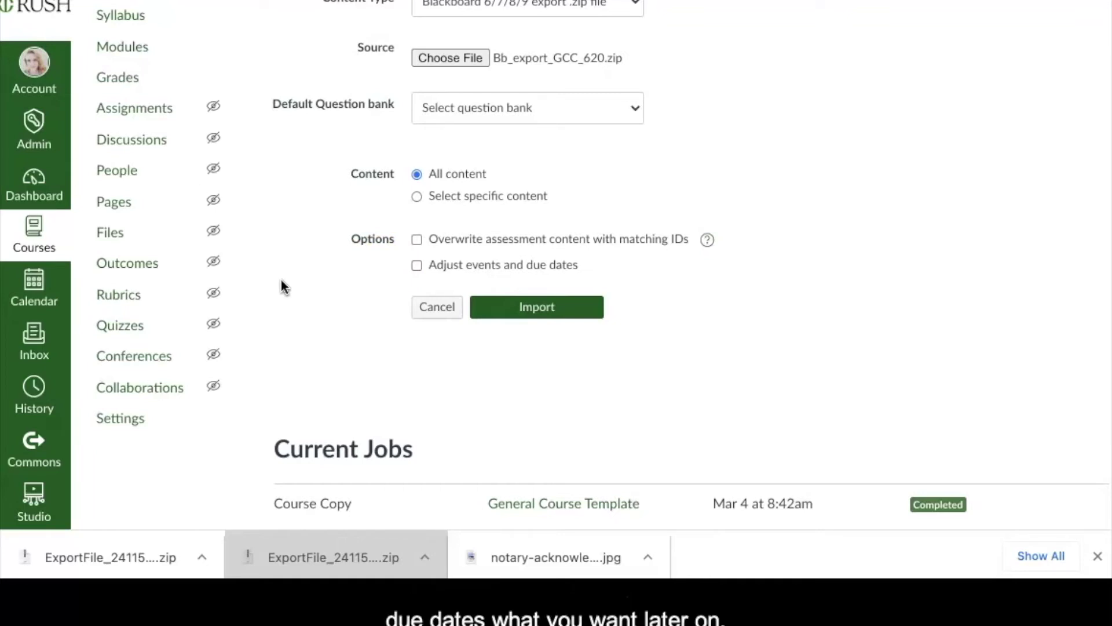
pyautogui.click(545, 310)
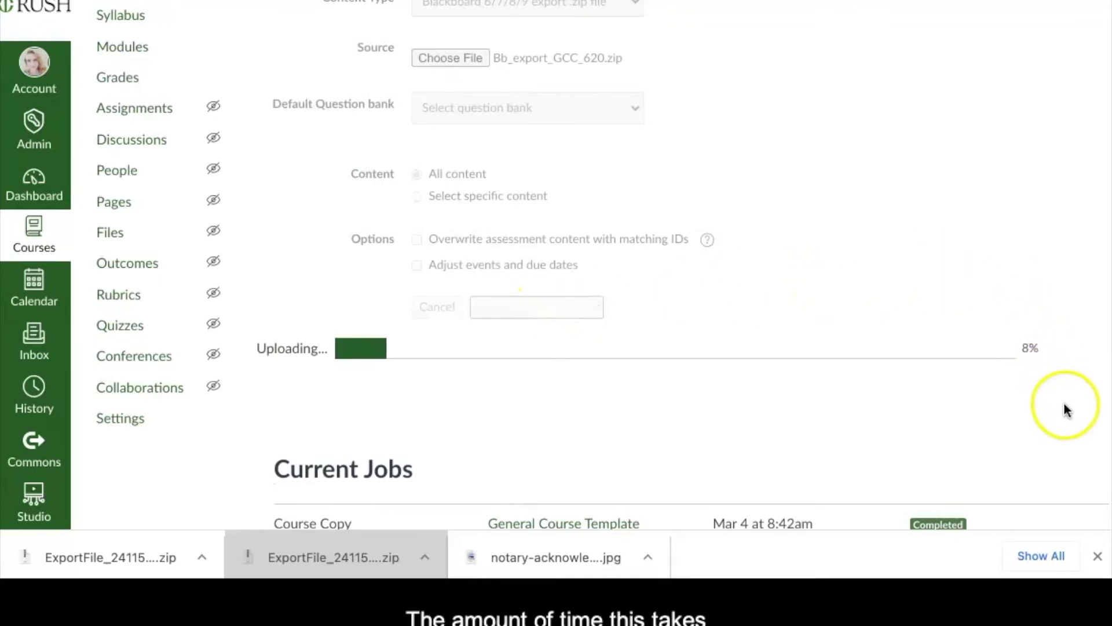
# Wait for the Bb_export_GCC_620.zip import job to complete under Current Jobs.
pyautogui.scroll(-2, 1065, 404)
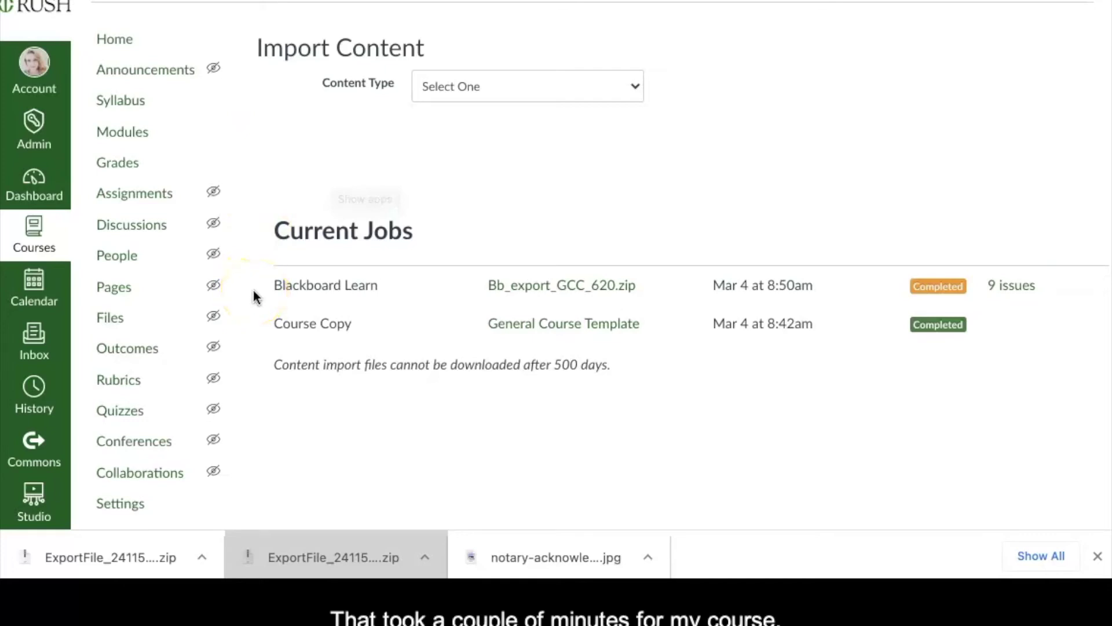
# Expand the 9 import issues and open the first flagged question.
pyautogui.click(1007, 286)
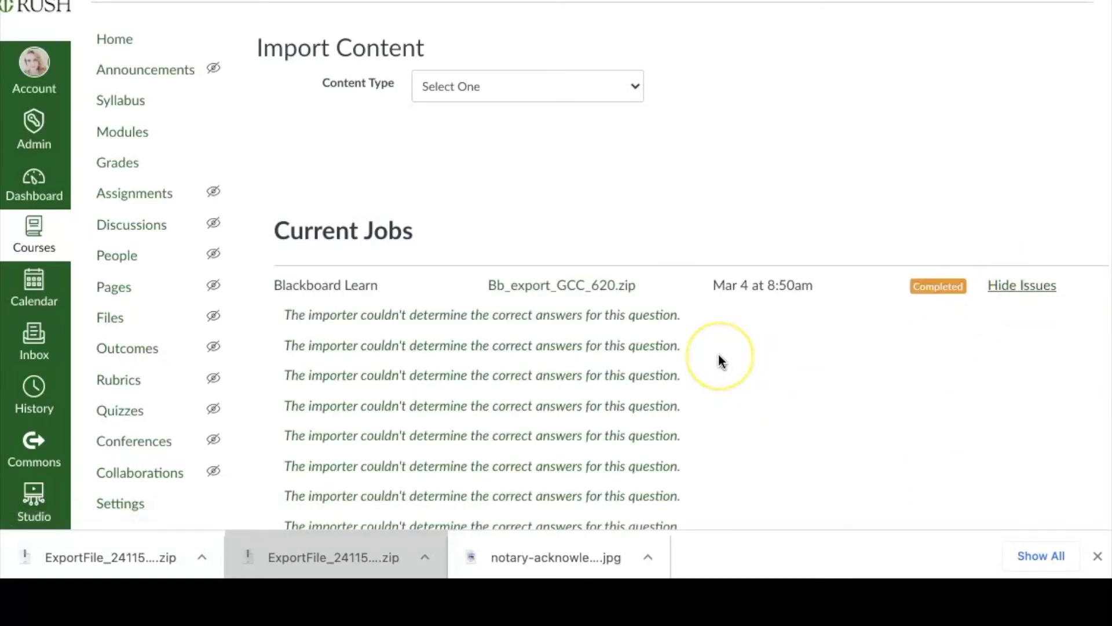
pyautogui.scroll(-3, 721, 362)
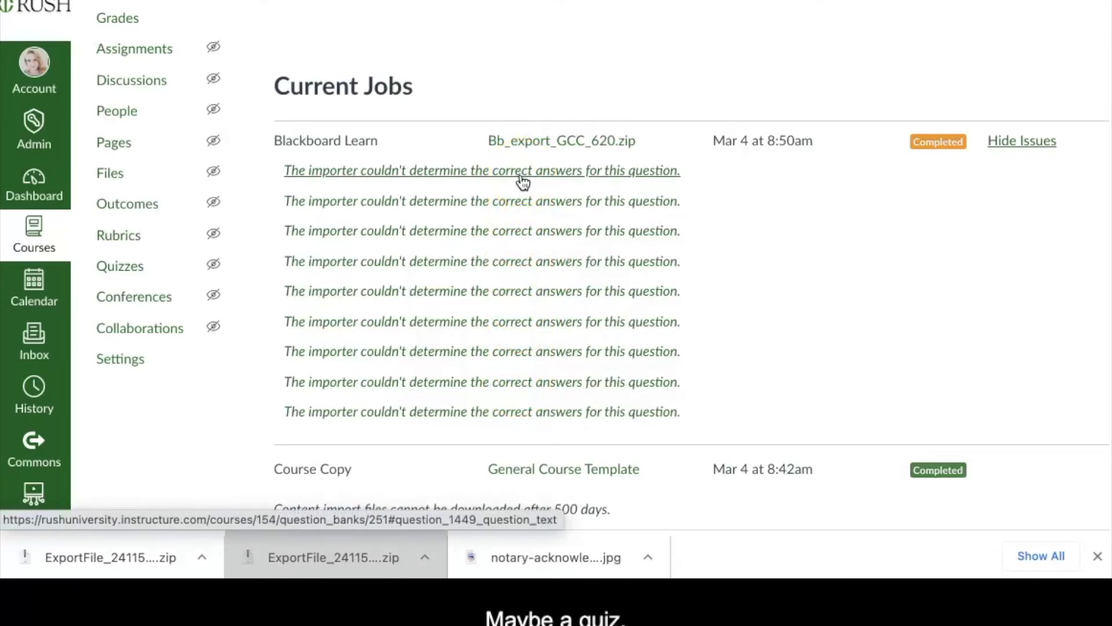
pyautogui.click(491, 174)
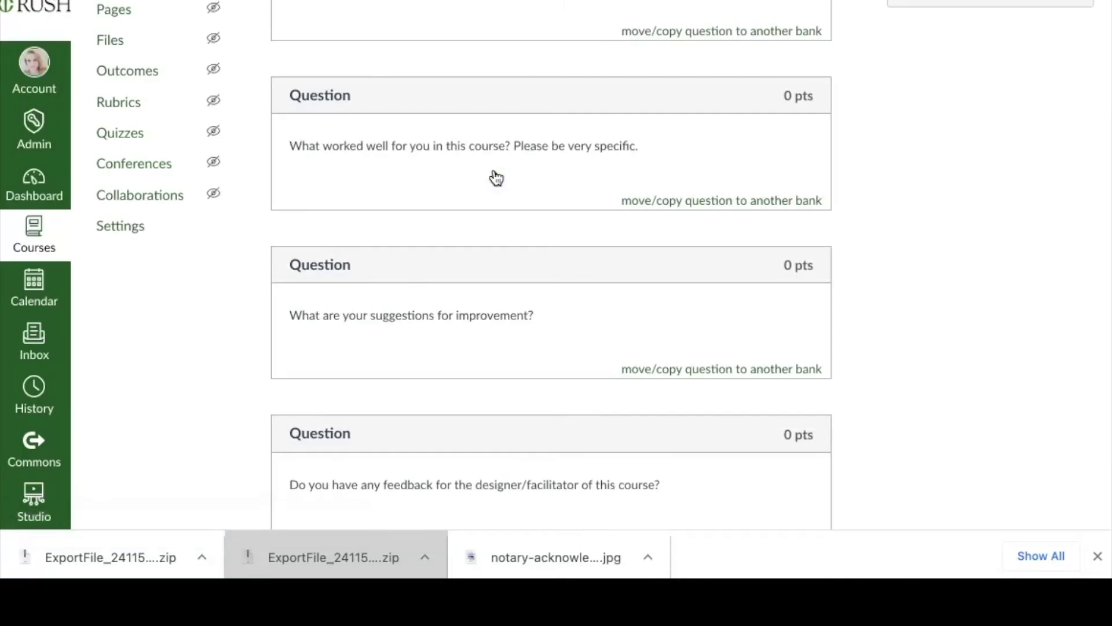
# Scroll through the 'Final course evaluation (sort of)' question bank to review its imported questions.
pyautogui.scroll(4, 496, 178)
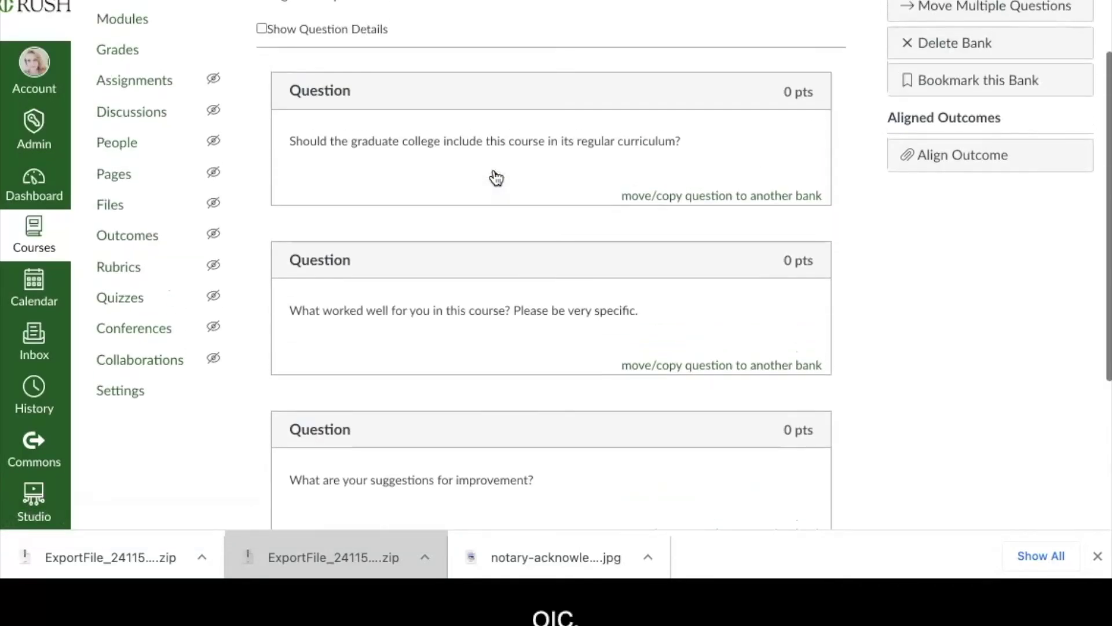
pyautogui.scroll(2, 497, 178)
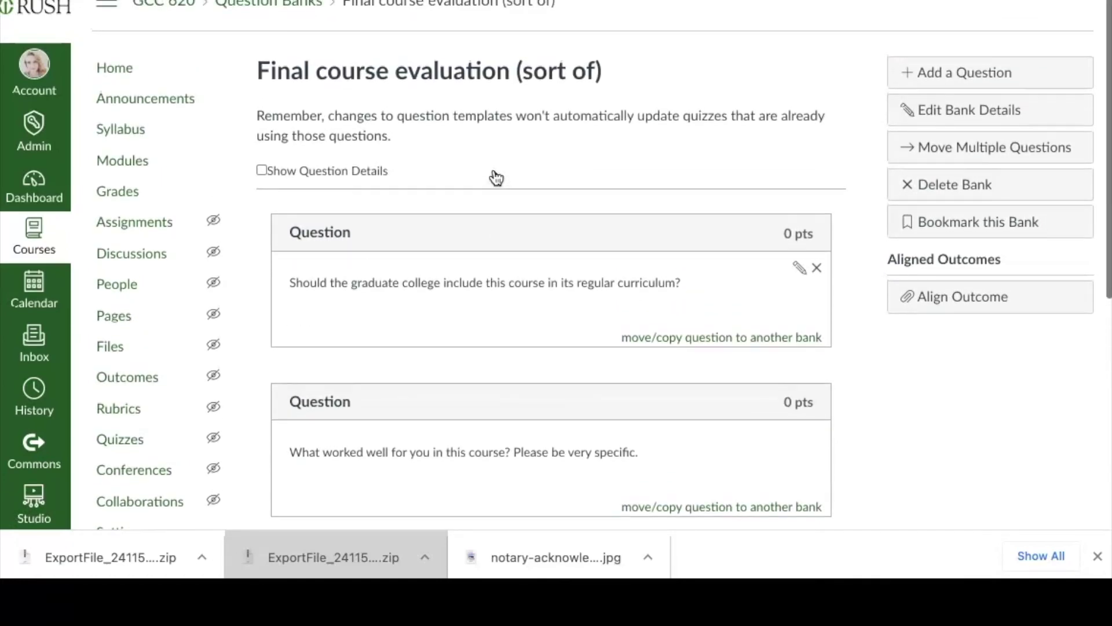
pyautogui.scroll(-7, 497, 178)
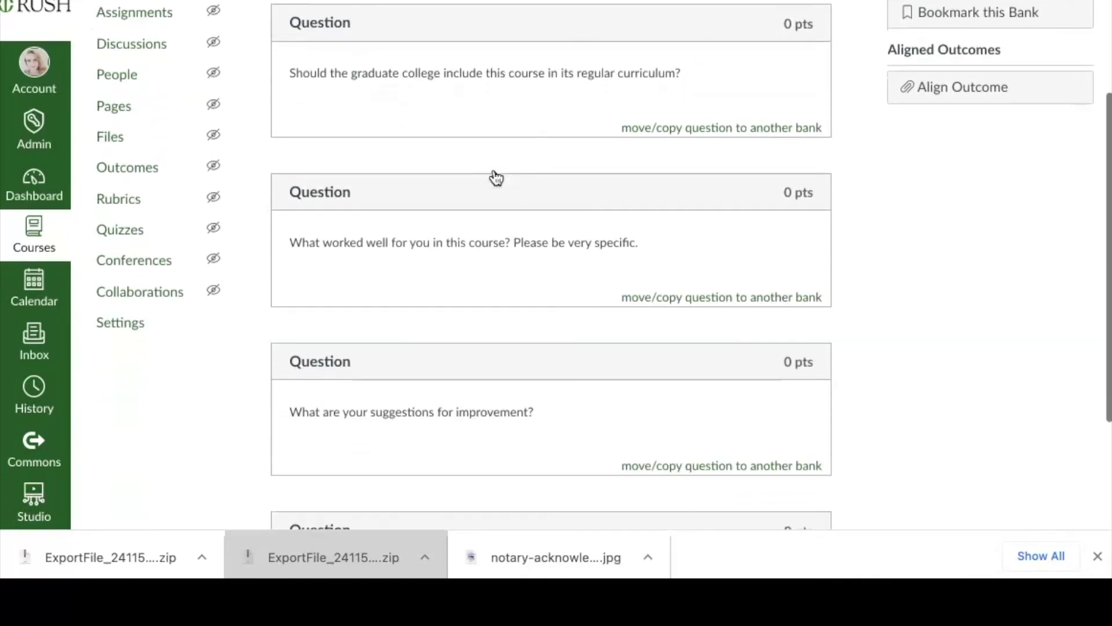
pyautogui.scroll(7, 496, 178)
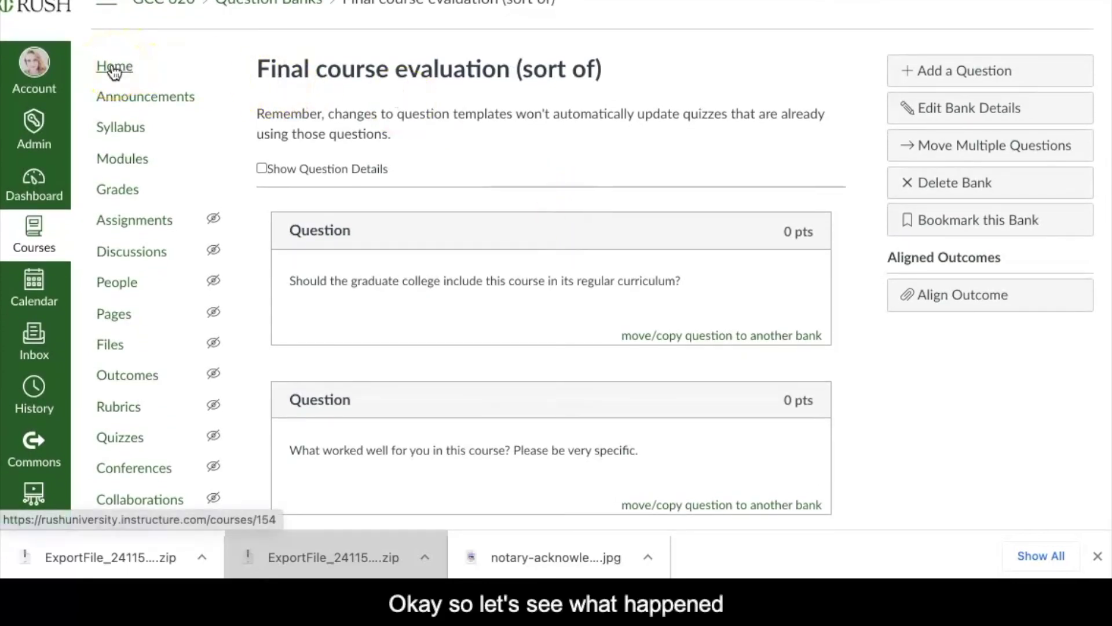
# Go back to the course home page, then open the Modules page to check the import.
pyautogui.click(114, 68)
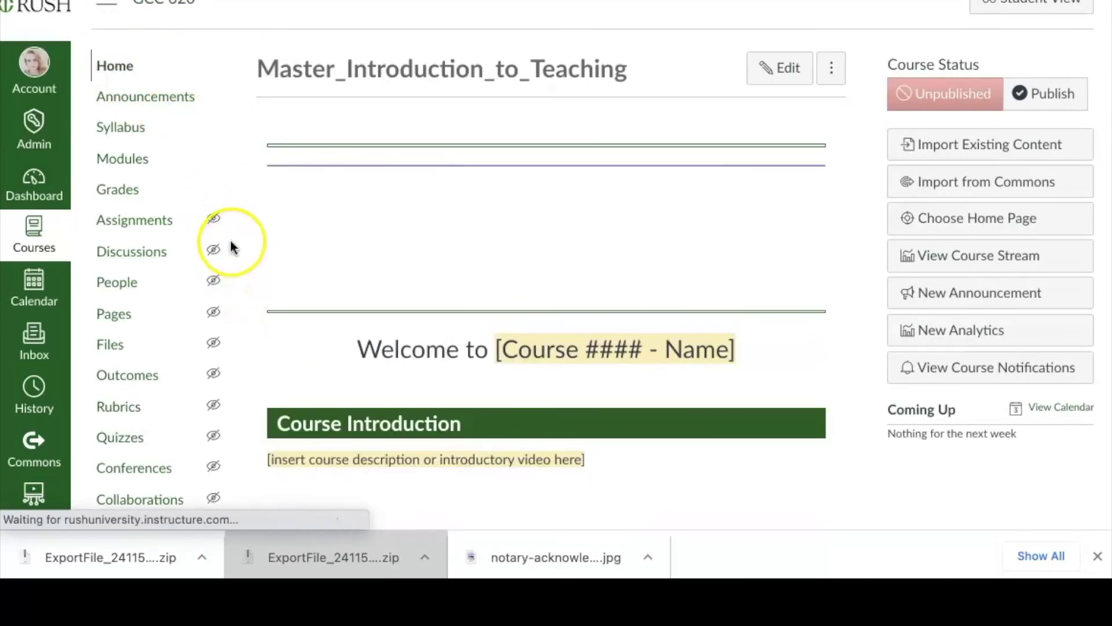
pyautogui.scroll(-4, 230, 248)
pyautogui.scroll(3, 231, 248)
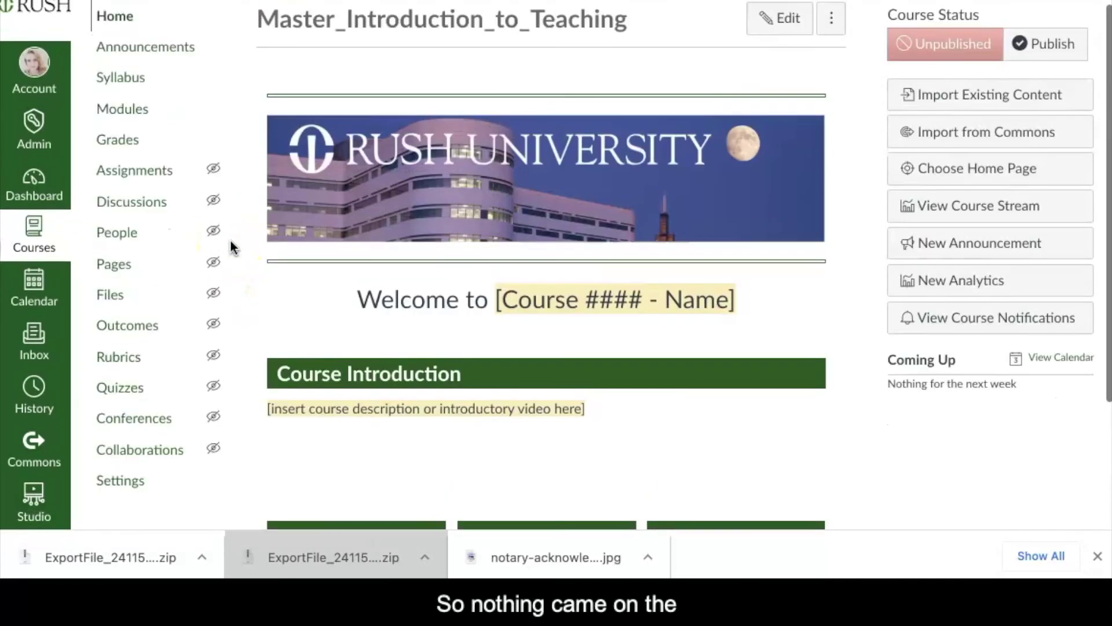
pyautogui.click(112, 107)
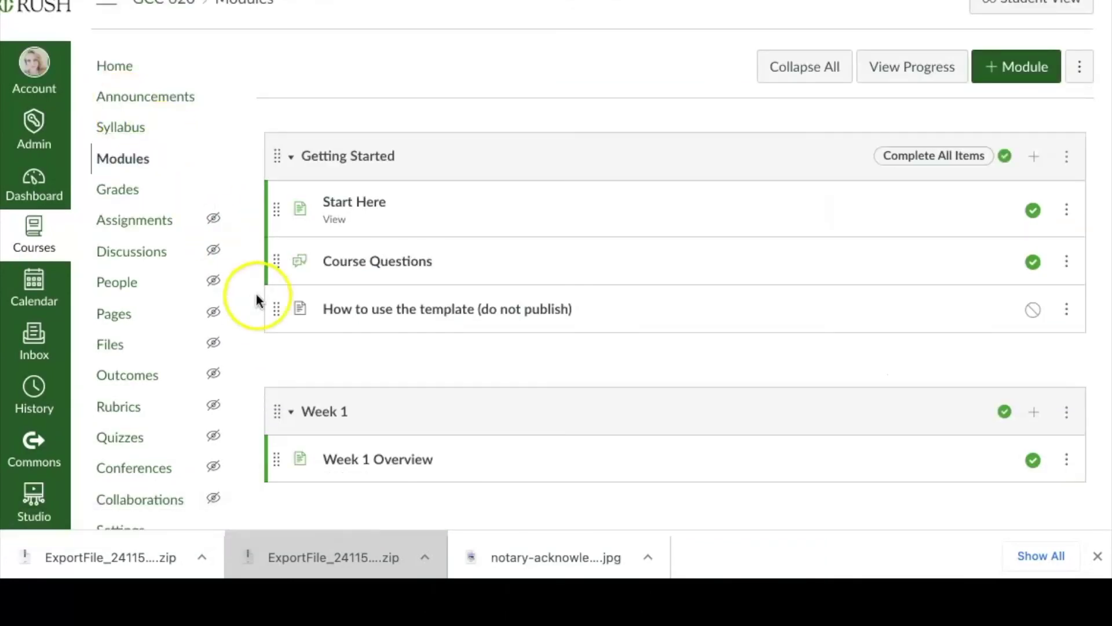
# Scroll down through the imported Week 3 to Week 15 modules and the Assignments module.
pyautogui.scroll(-15, 260, 310)
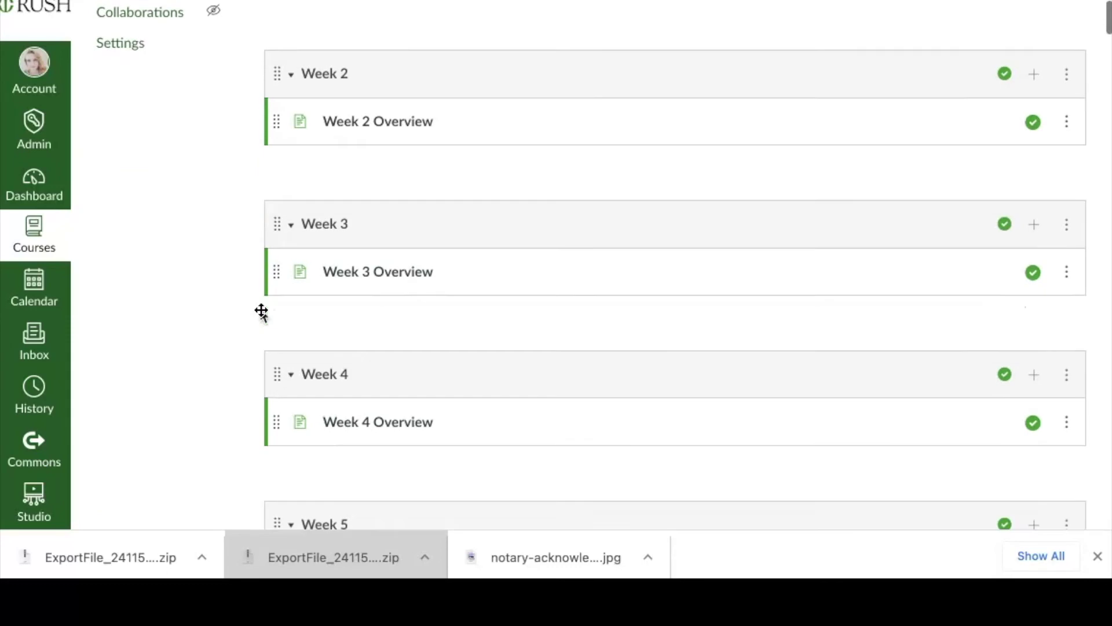
pyautogui.scroll(-20, 261, 312)
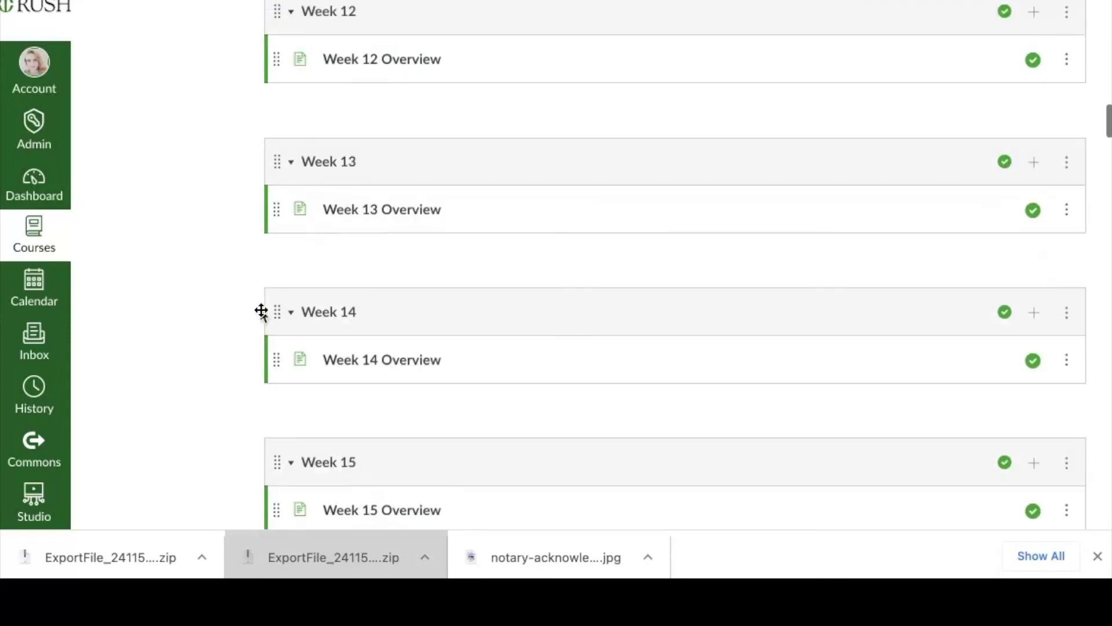
pyautogui.scroll(-6, 262, 312)
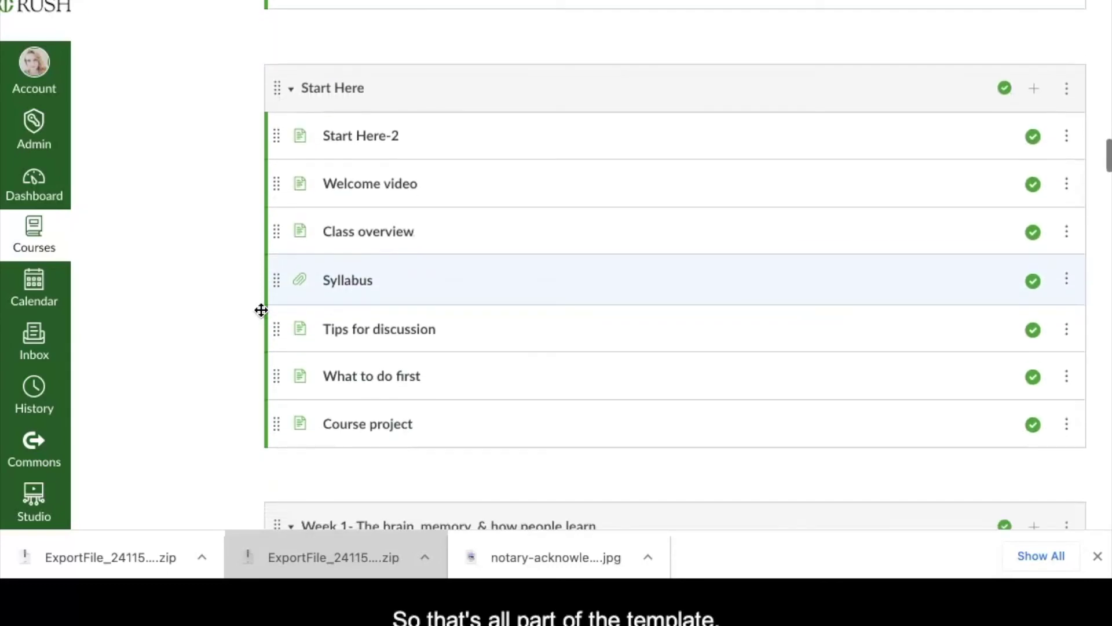
pyautogui.scroll(-3, 261, 310)
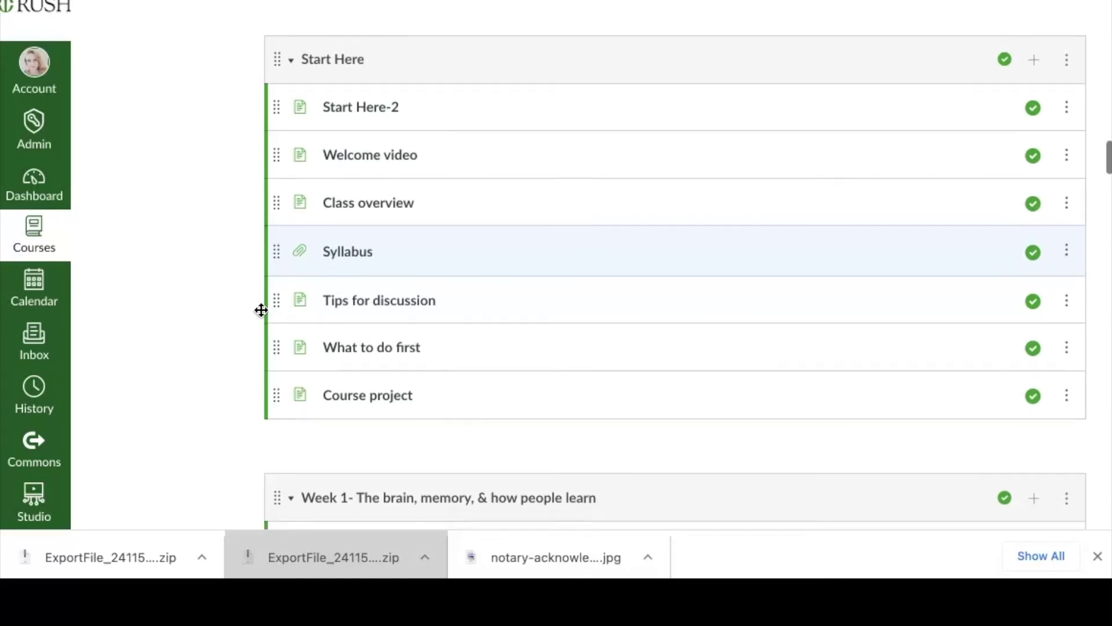
pyautogui.scroll(-6, 261, 312)
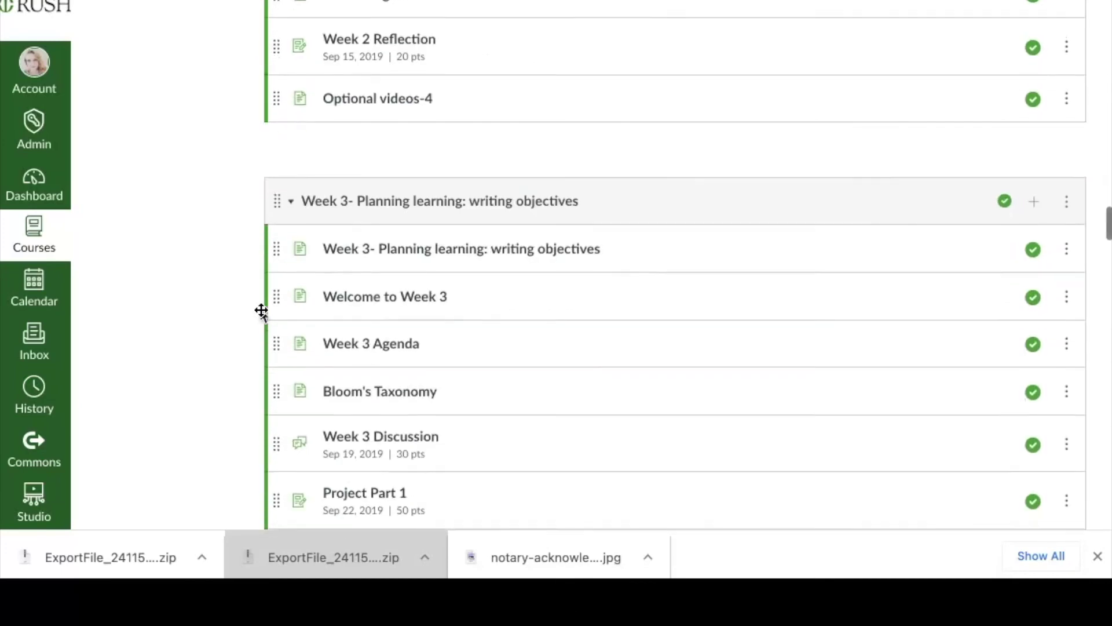
pyautogui.scroll(-1, 262, 310)
pyautogui.scroll(-3, 261, 311)
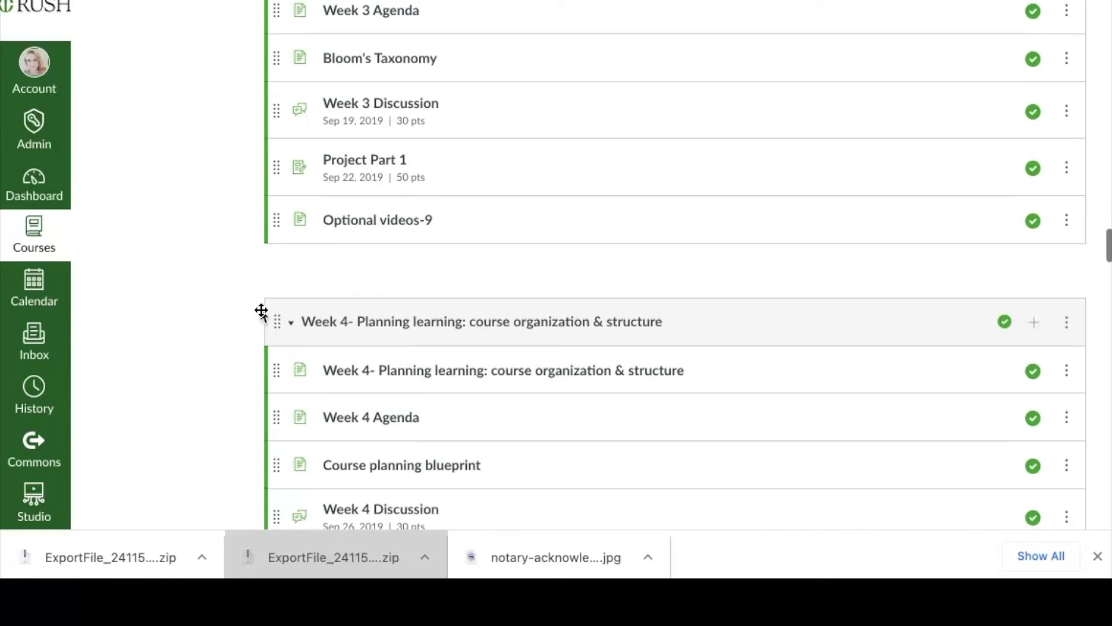
pyautogui.scroll(-3, 262, 310)
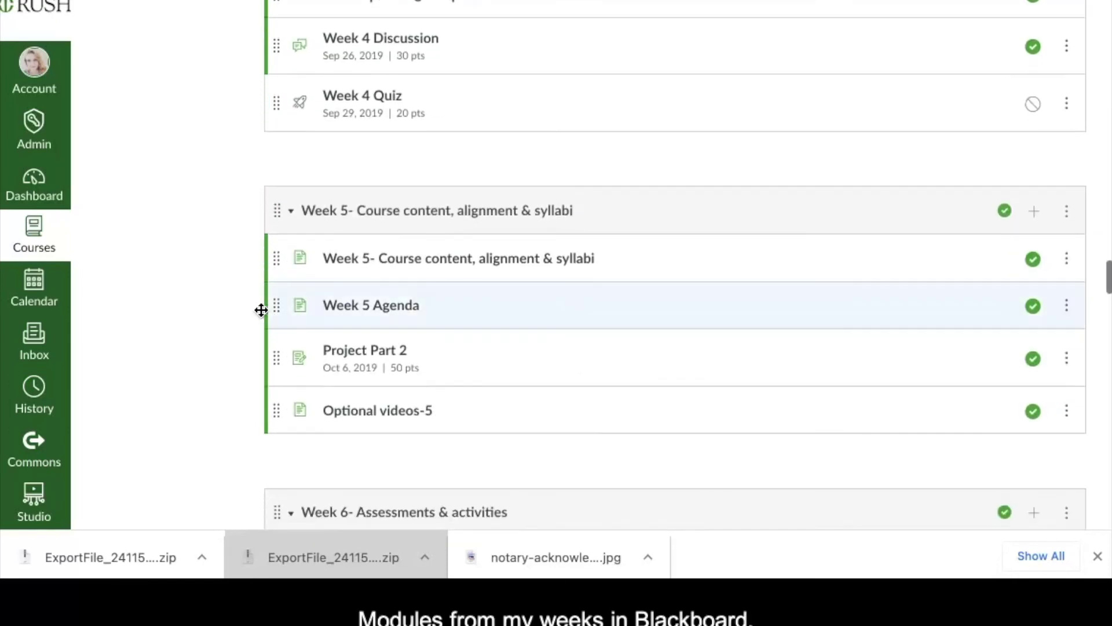
pyautogui.scroll(-2, 262, 310)
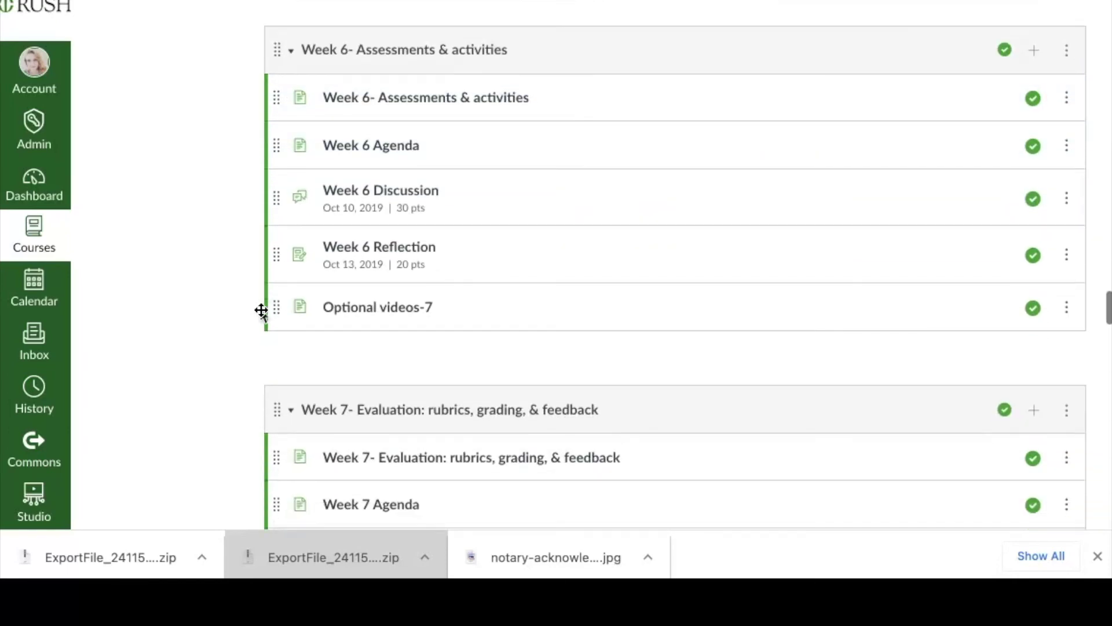
pyautogui.scroll(-1, 262, 311)
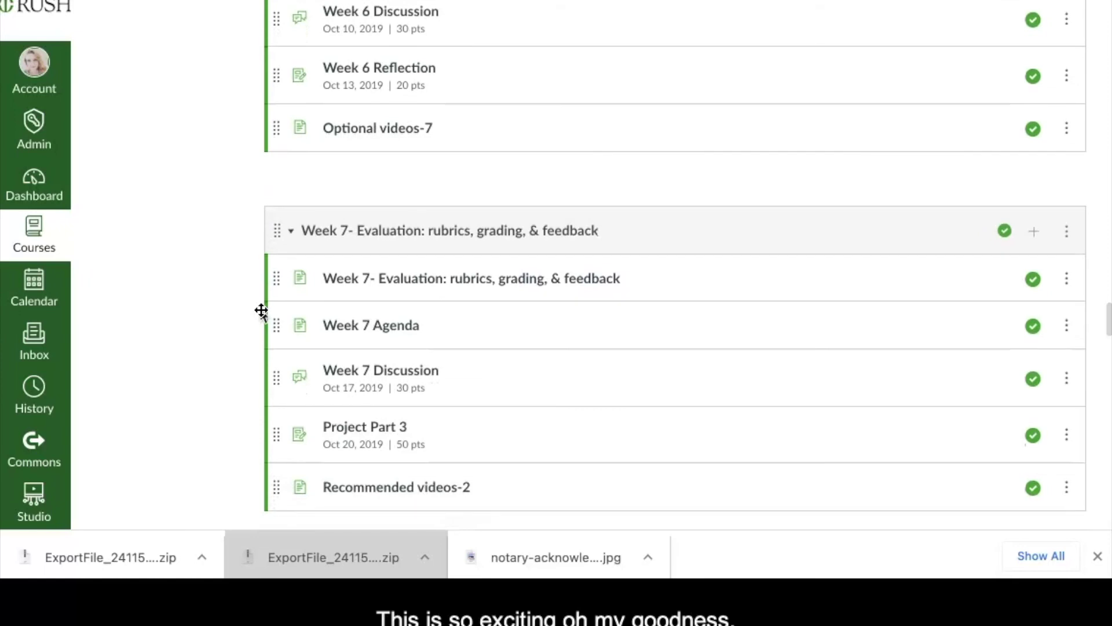
pyautogui.scroll(-3, 261, 311)
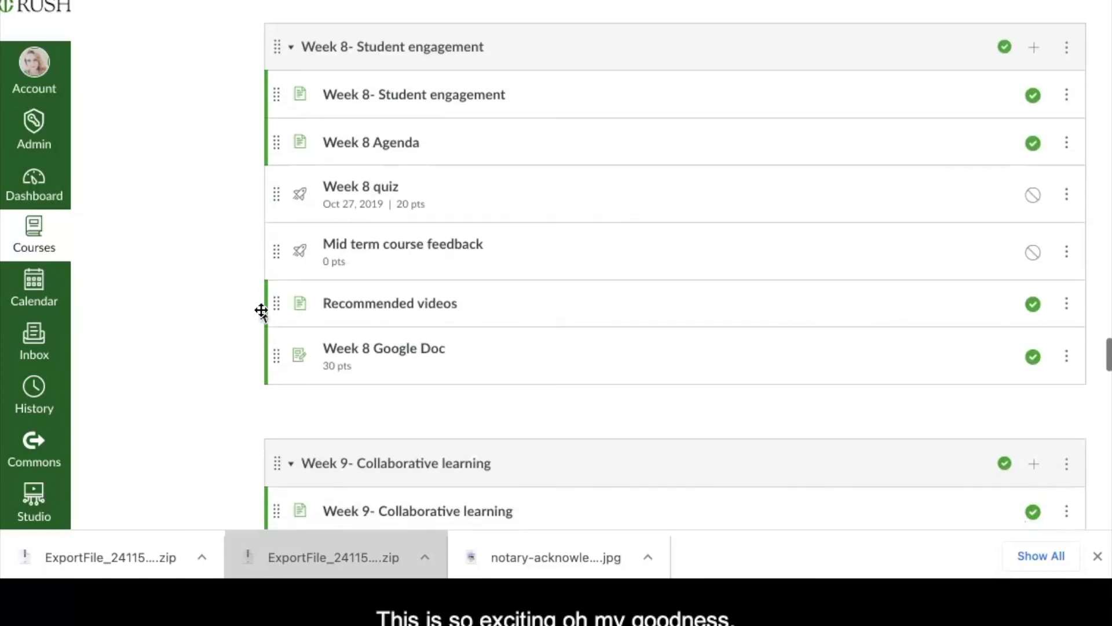
pyautogui.scroll(-1, 261, 312)
pyautogui.scroll(-2, 262, 311)
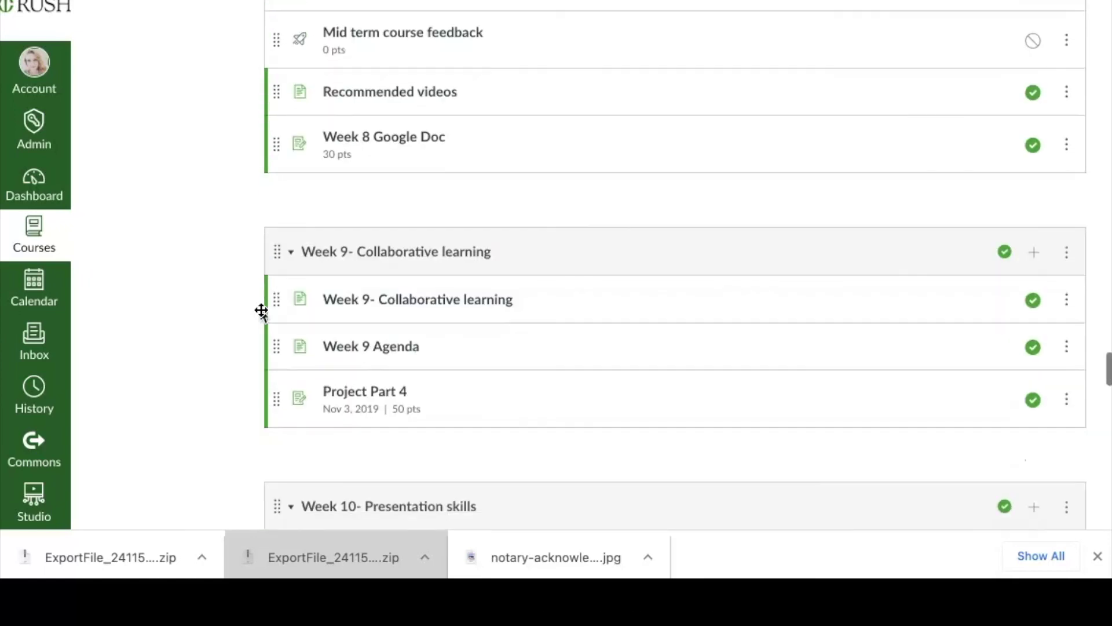
pyautogui.scroll(-5, 262, 311)
pyautogui.scroll(-12, 262, 311)
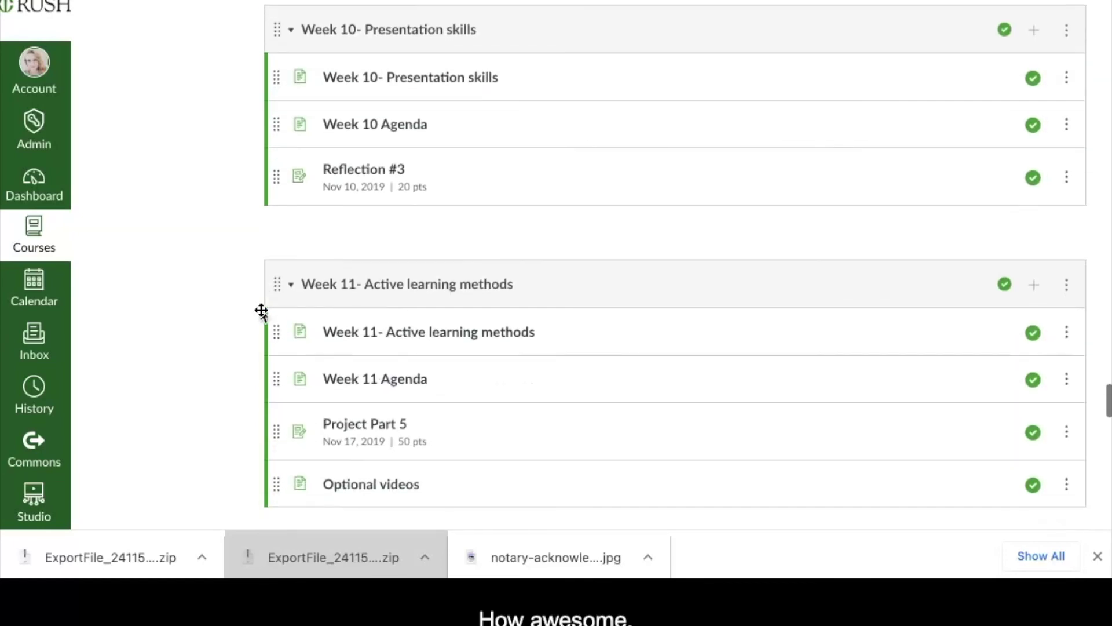
pyautogui.scroll(-10, 261, 311)
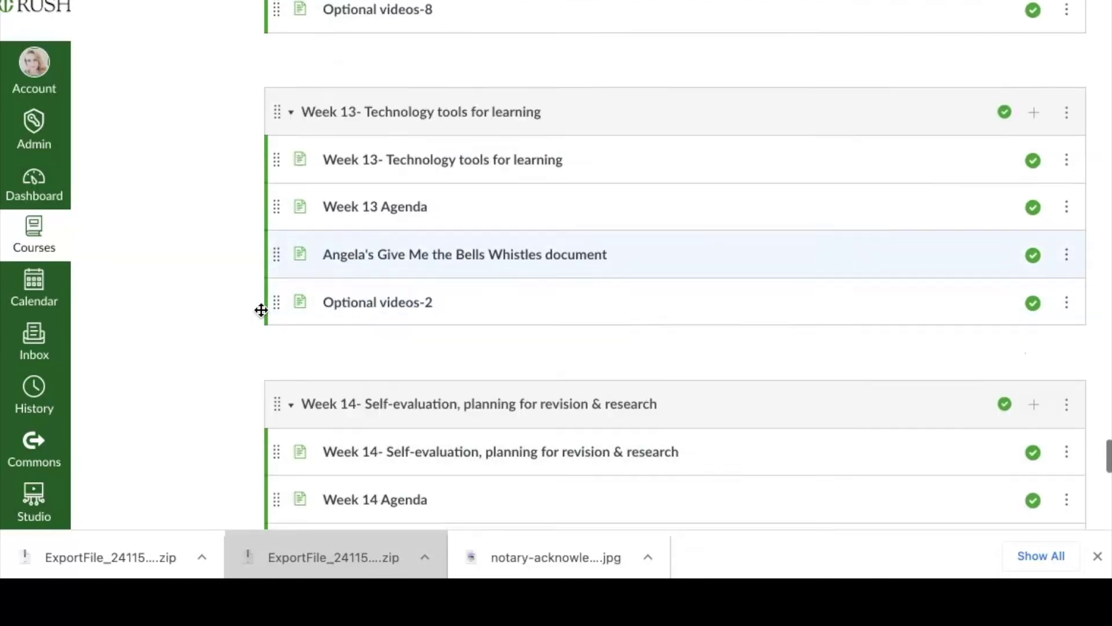
pyautogui.scroll(-3, 261, 311)
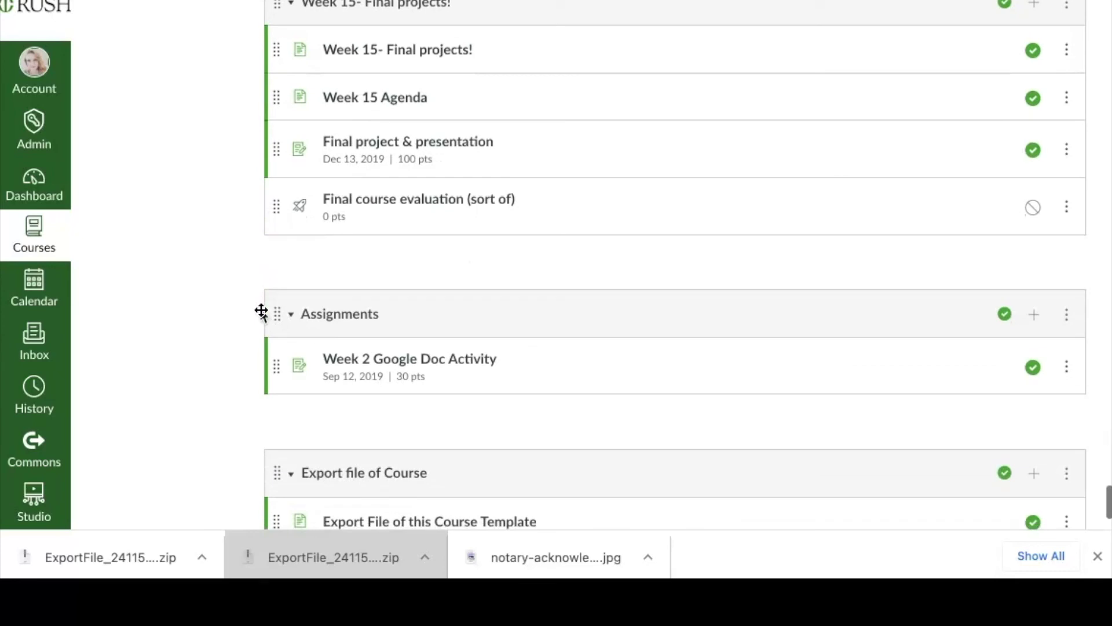
# Scroll back up to the top of the Modules list.
pyautogui.scroll(2, 231, 229)
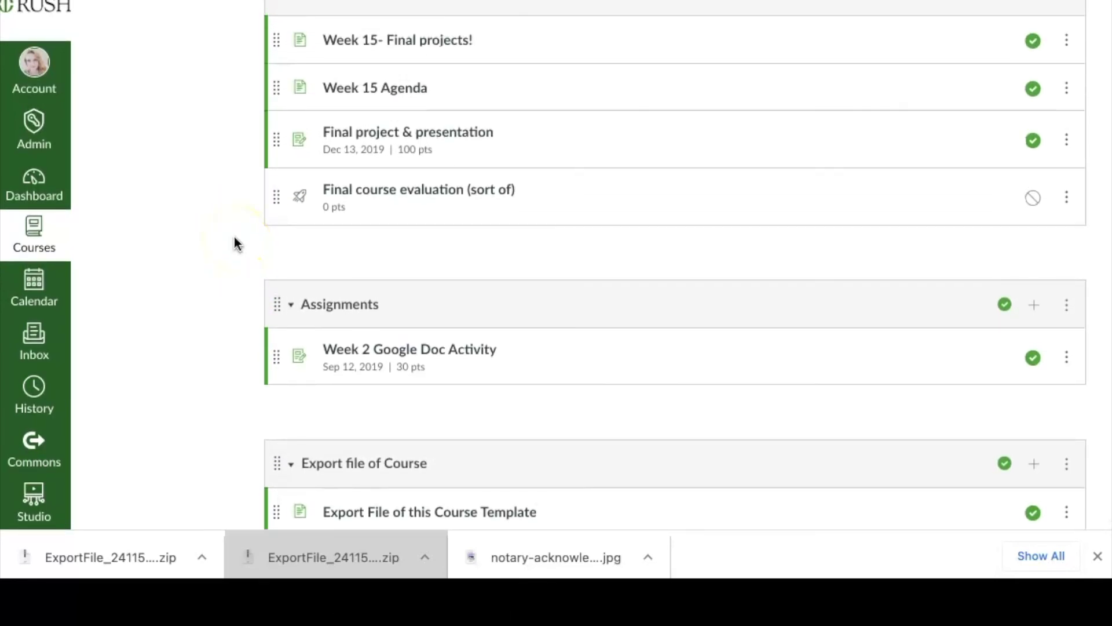
pyautogui.scroll(7, 235, 243)
pyautogui.scroll(14, 236, 268)
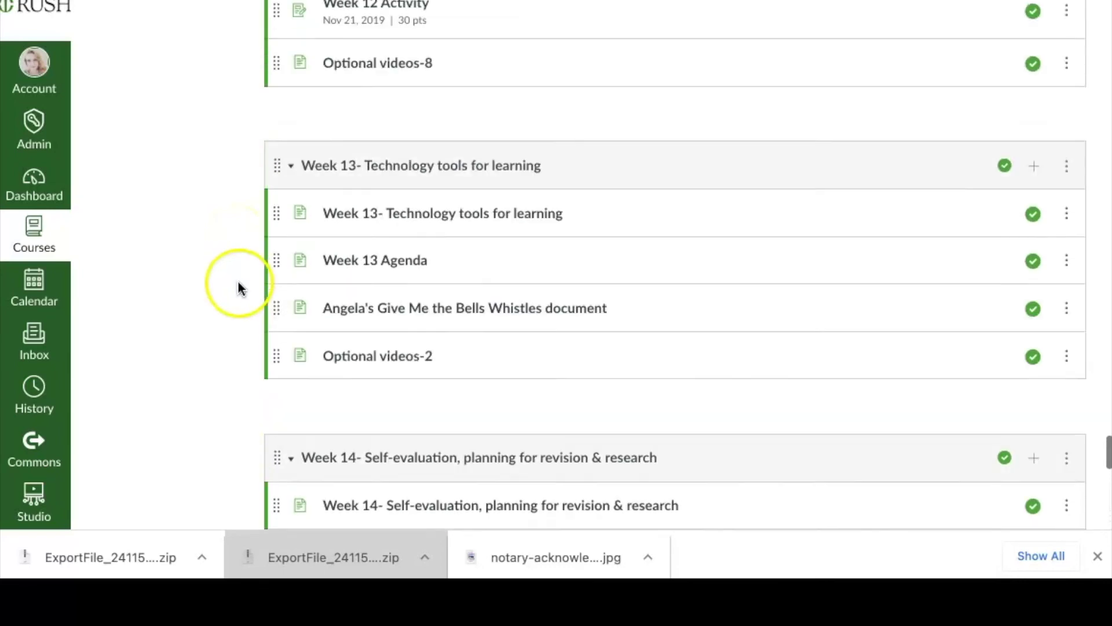
pyautogui.scroll(16, 240, 299)
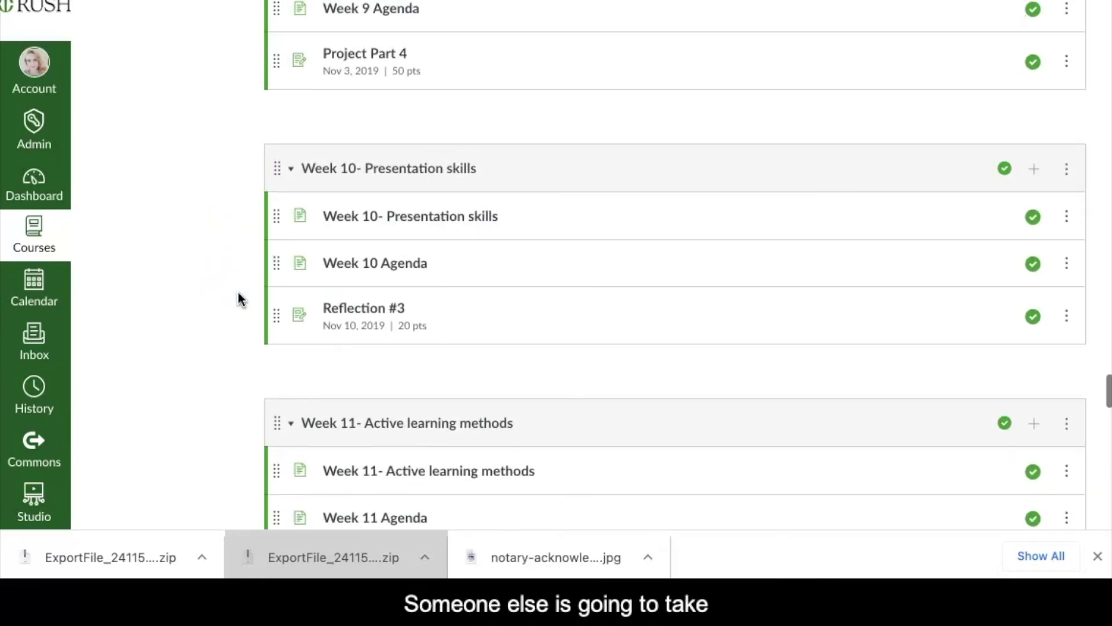
pyautogui.scroll(20, 237, 298)
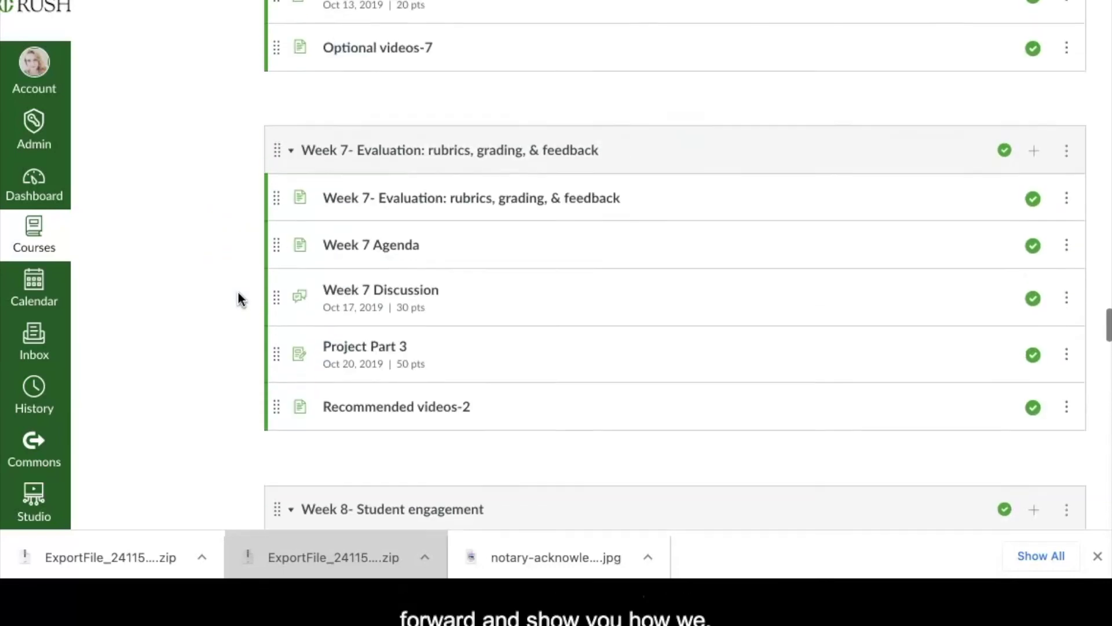
pyautogui.scroll(20, 239, 307)
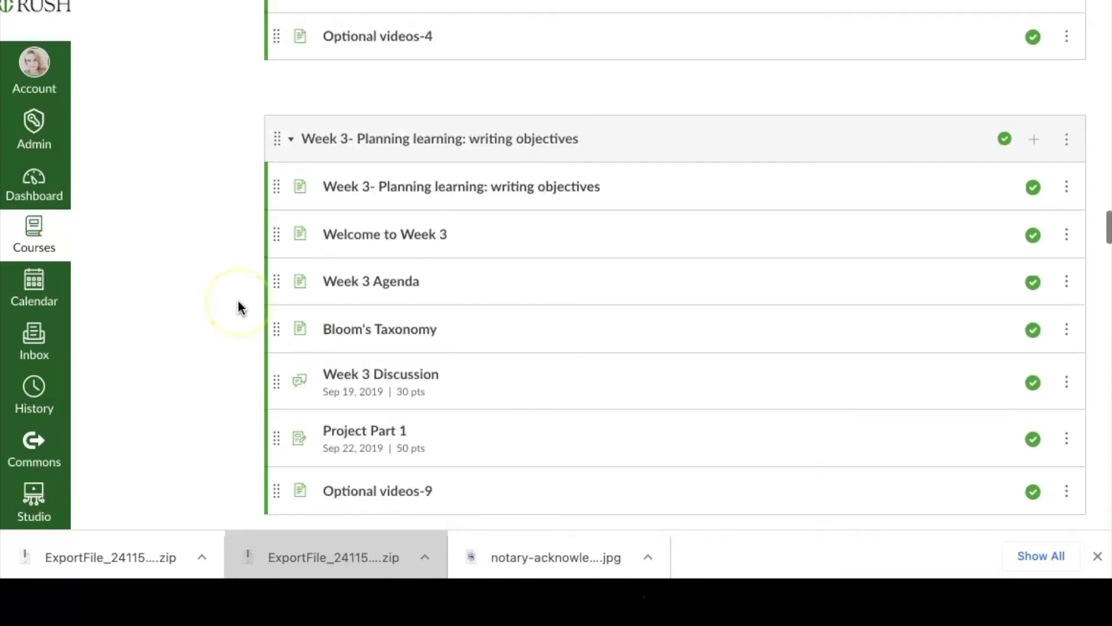
pyautogui.scroll(18, 240, 318)
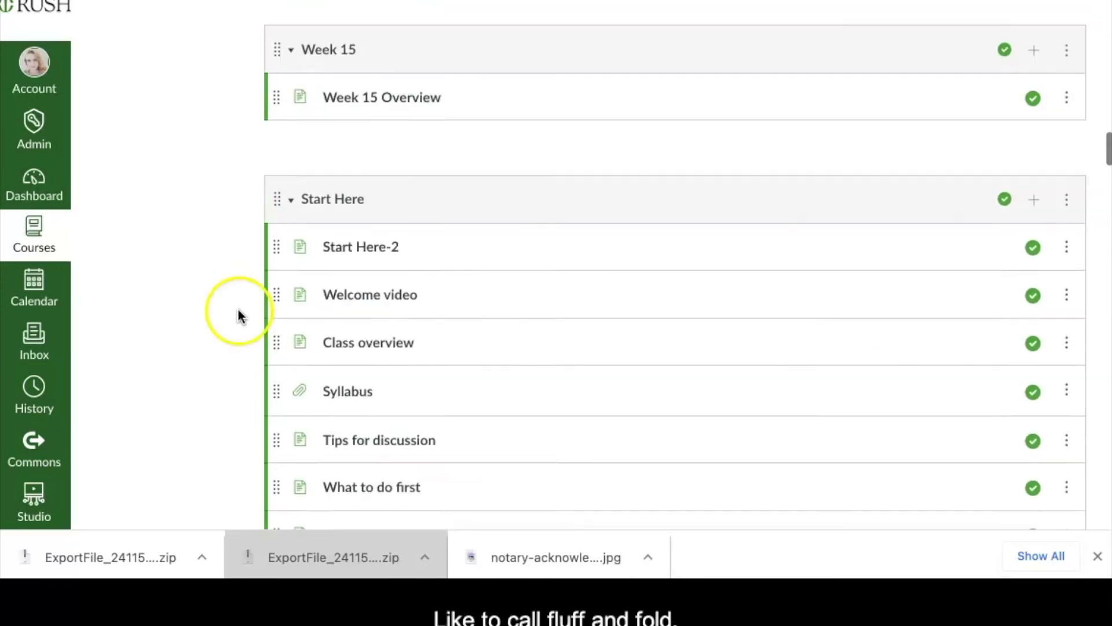
pyautogui.scroll(20, 239, 342)
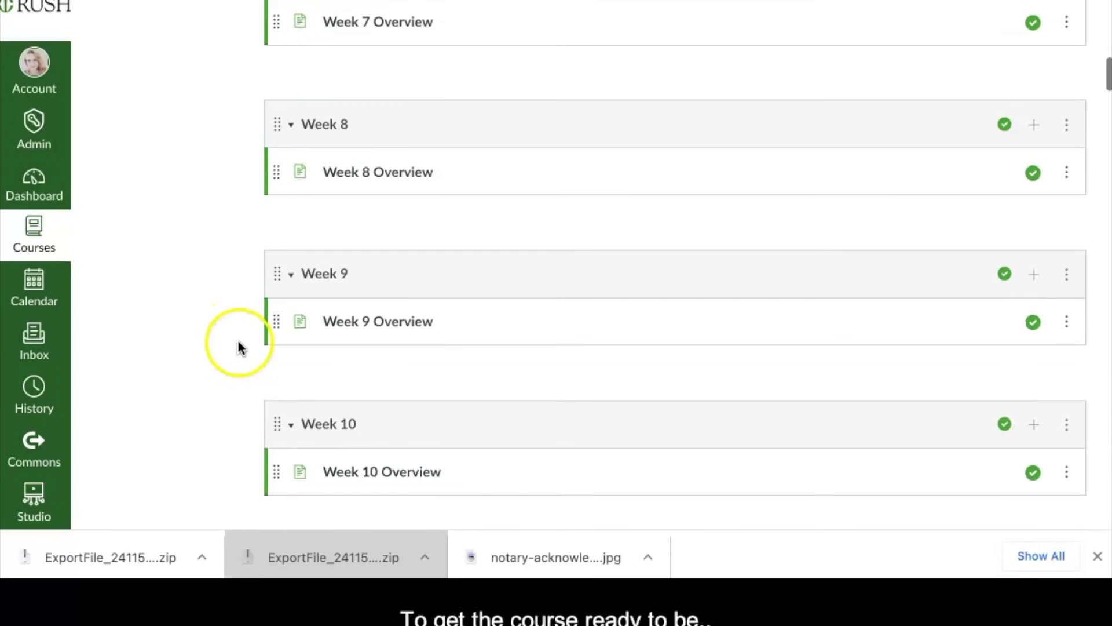